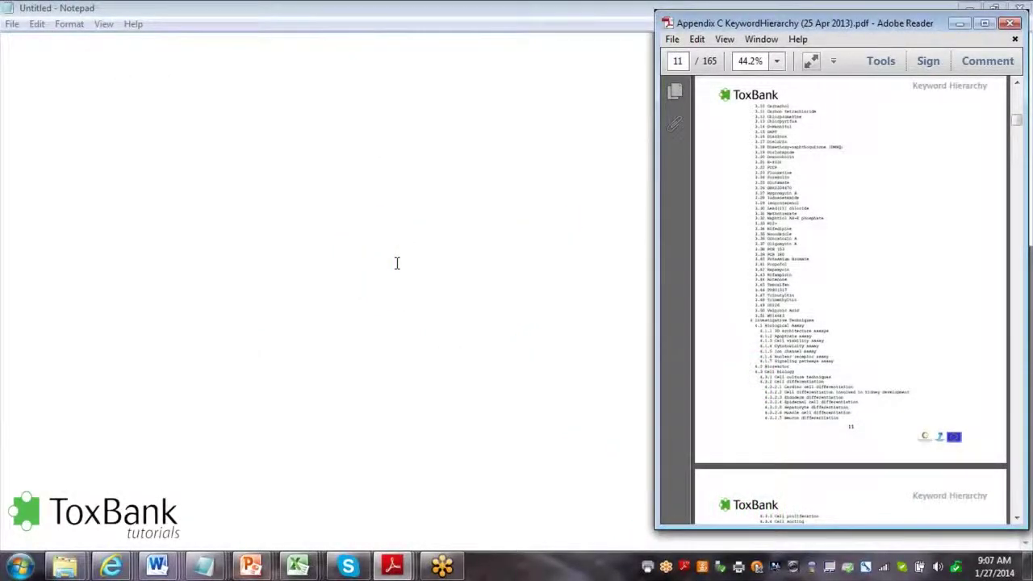
Launch the full isacreator edition of ISAcreator SEURAT v1.7.2 from the Start menu, not the light one
click(20, 566)
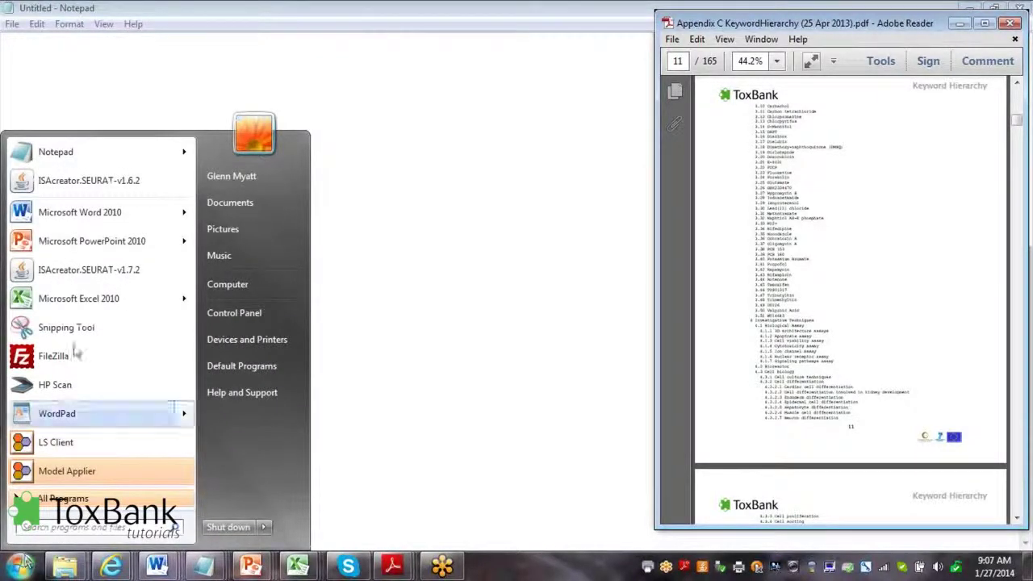
click(93, 274)
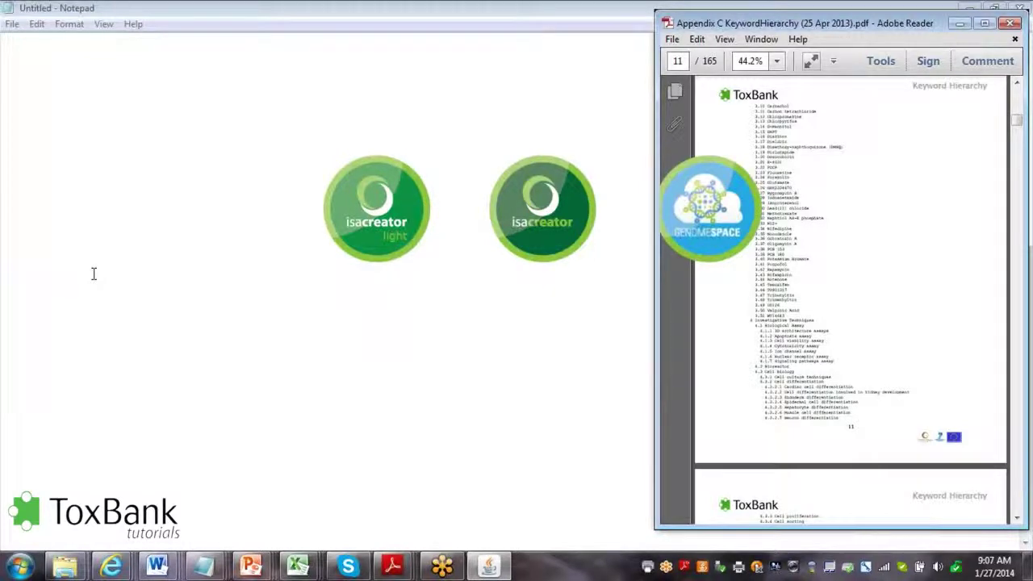
mouse_move(547, 257)
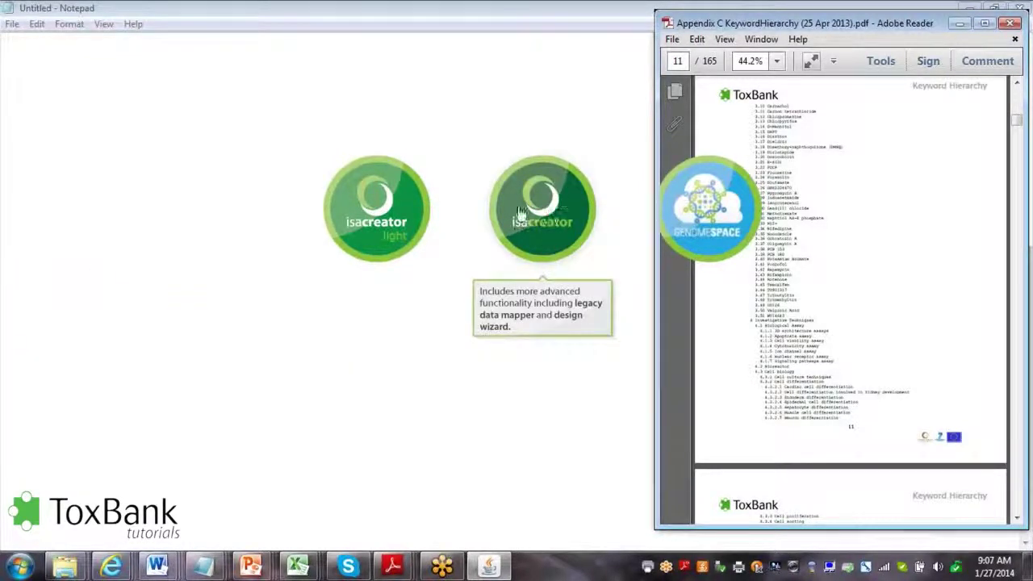
click(545, 242)
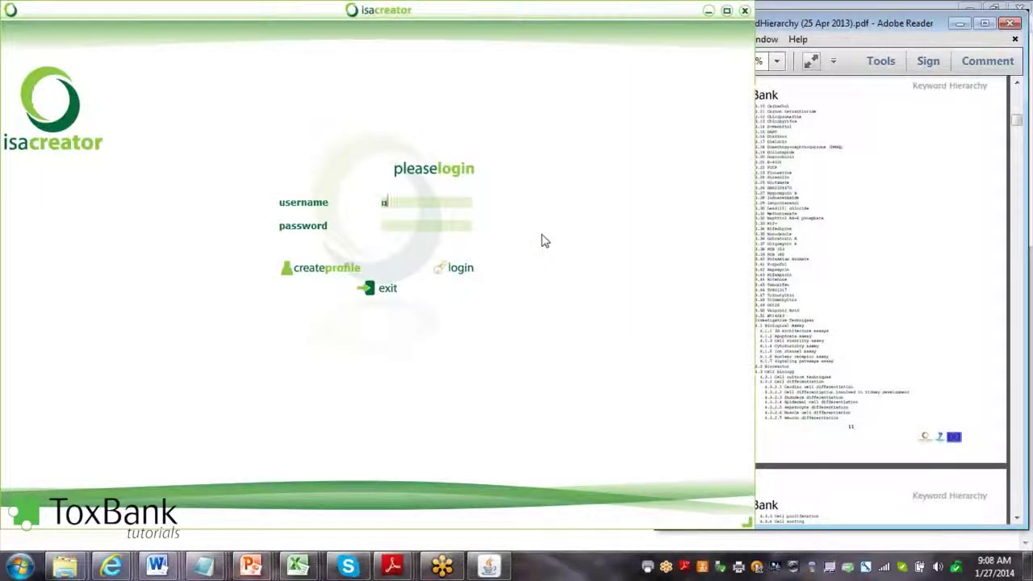
Log in with the user's username and password and load the toxbank-config configuration
text(myatt)
key(Tab)
text(••••••••)
click(458, 267)
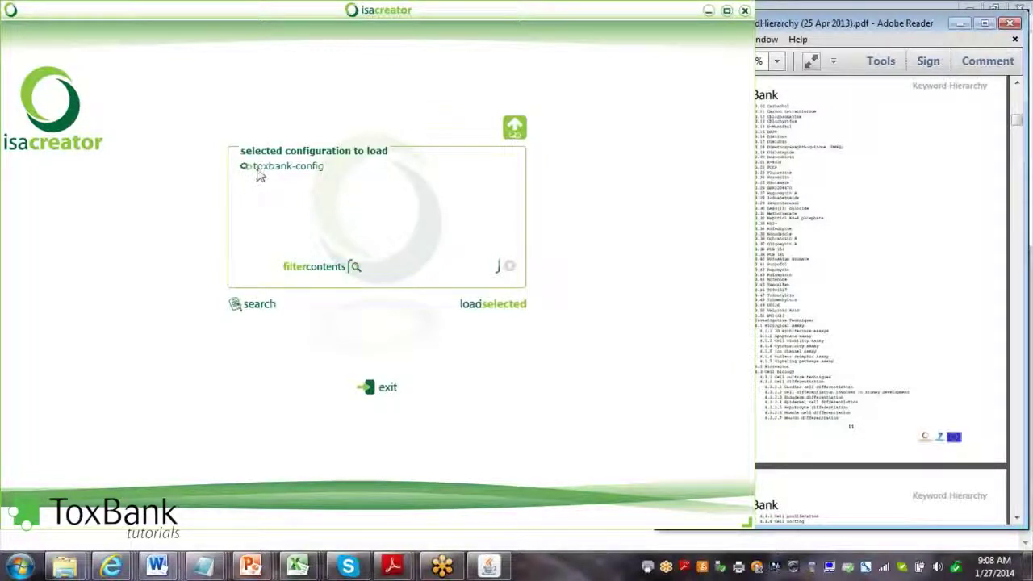
click(260, 175)
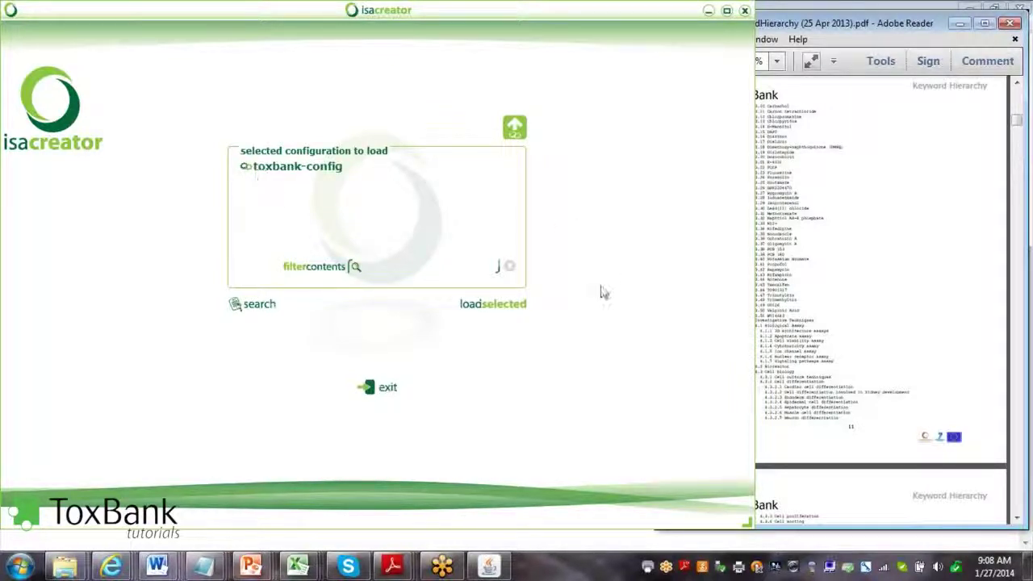
click(514, 307)
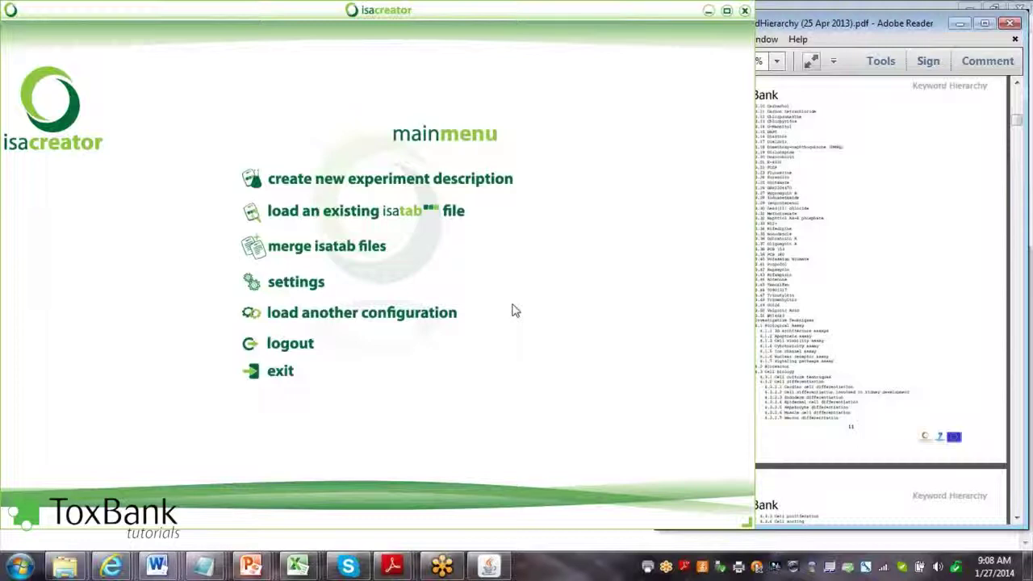
Create a new experiment description manually, opening an empty investigation in the ISAtab editor
click(393, 181)
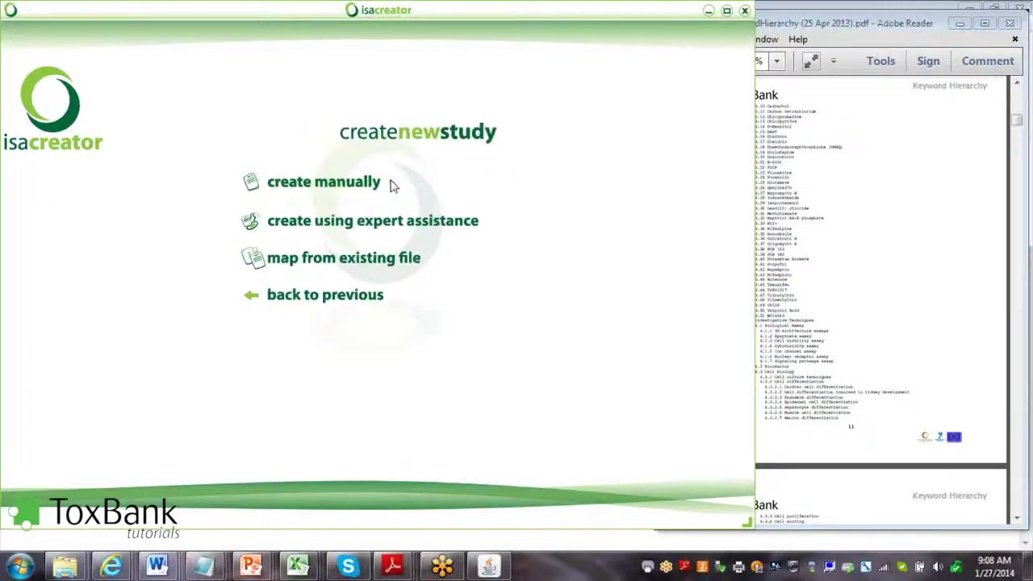
click(321, 184)
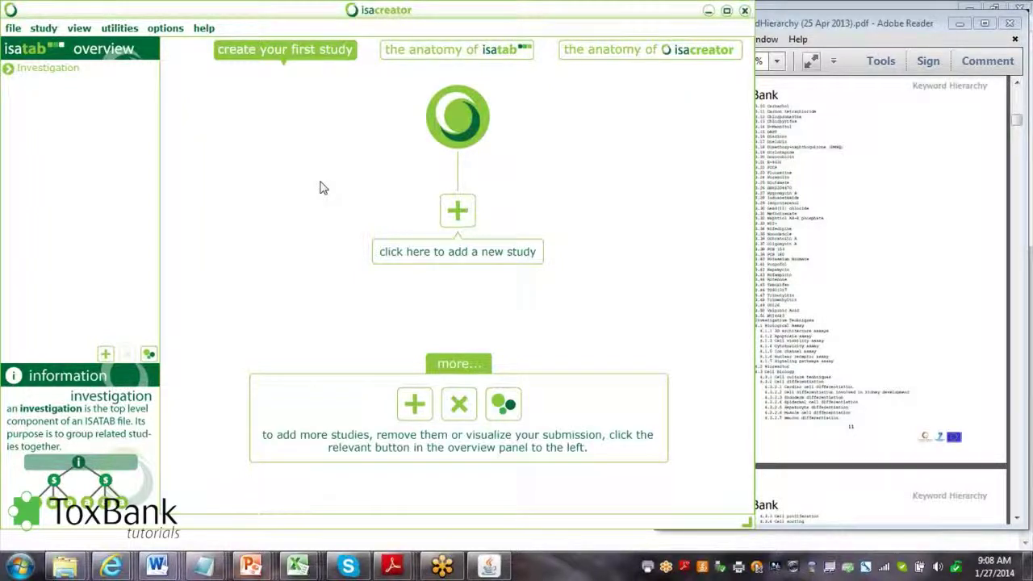
Add a new study with the identifier ToxBank-study-1a
click(457, 252)
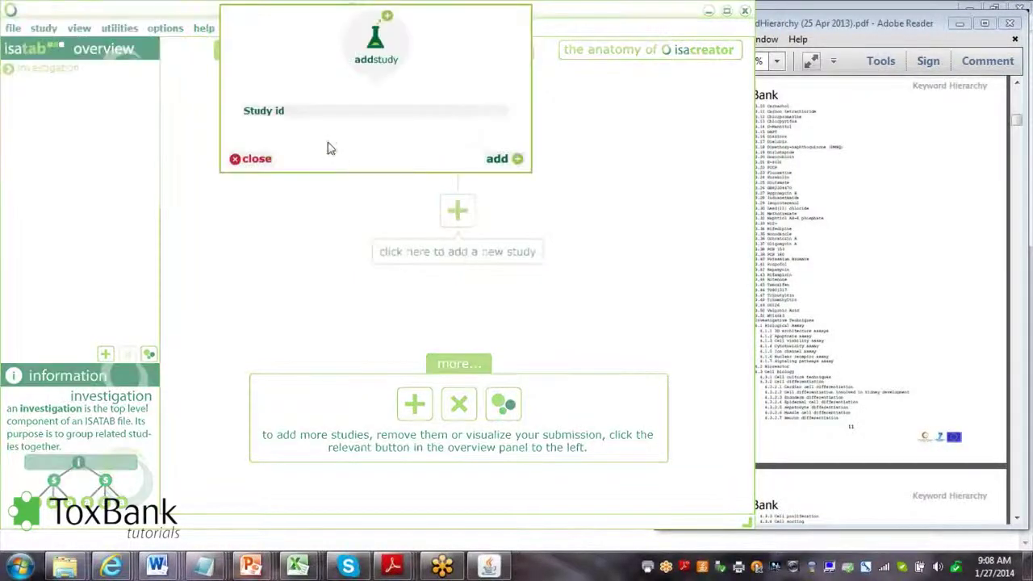
click(299, 111)
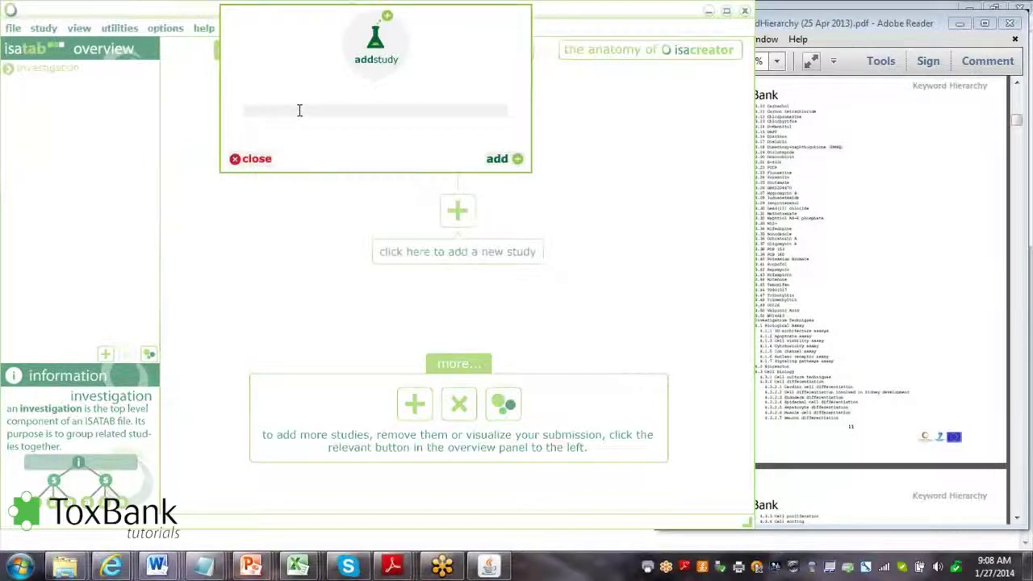
text(ToxBank)
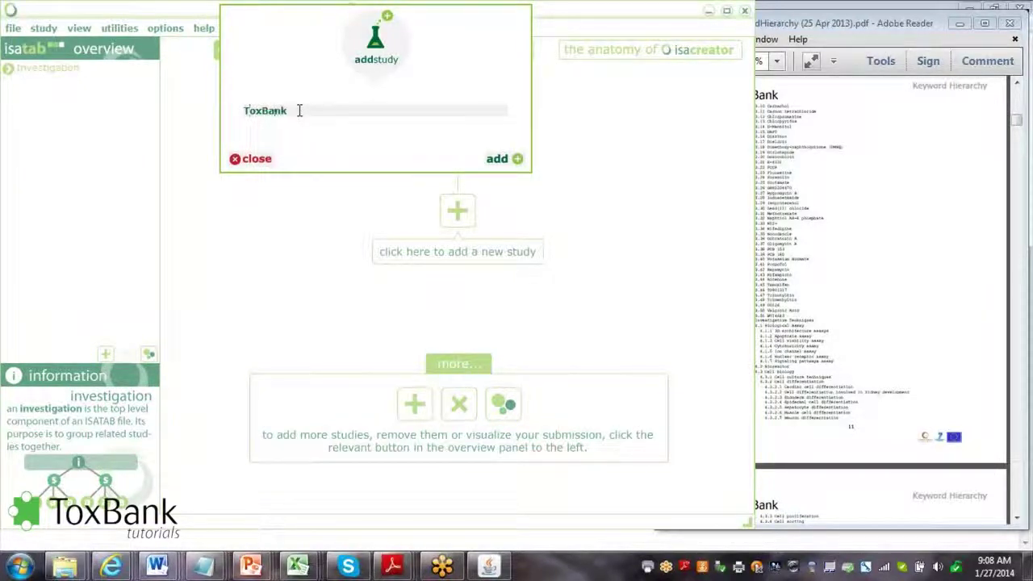
text(-study-1a)
click(496, 159)
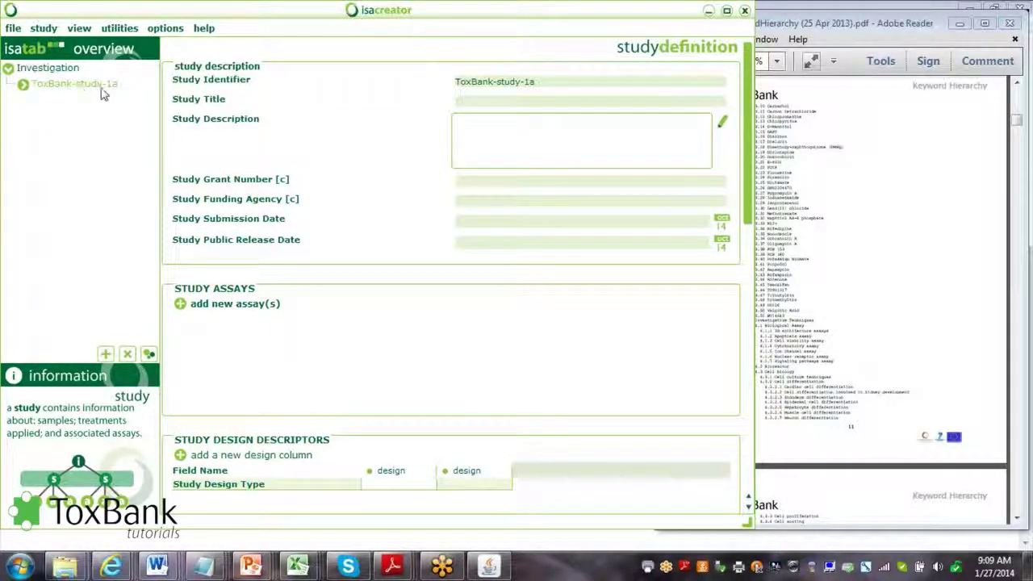
click(50, 68)
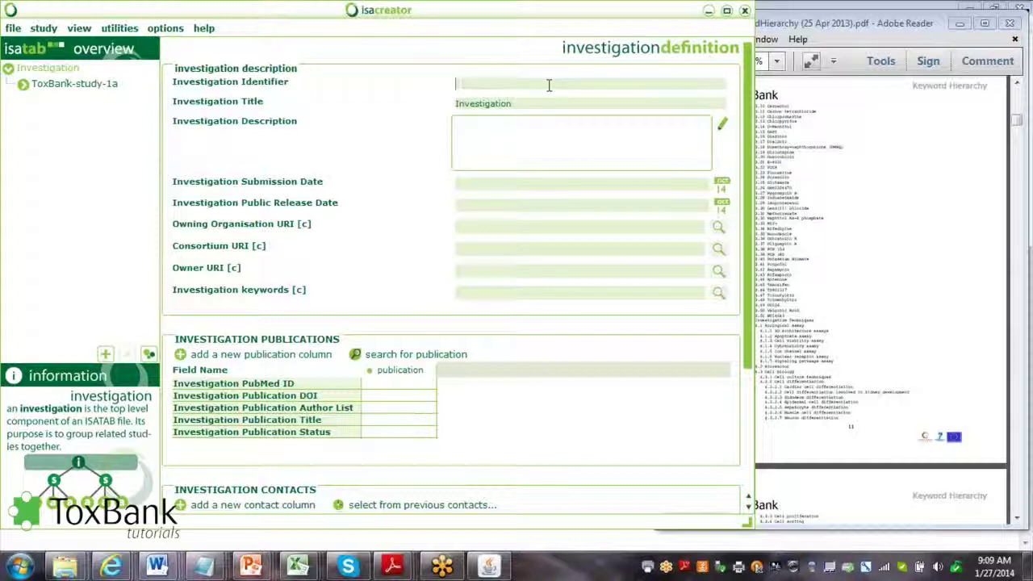
Set the investigation identifier to ToxBank-Exp1 and replace its title with TG-GATES
text(ToxBank-Exp)
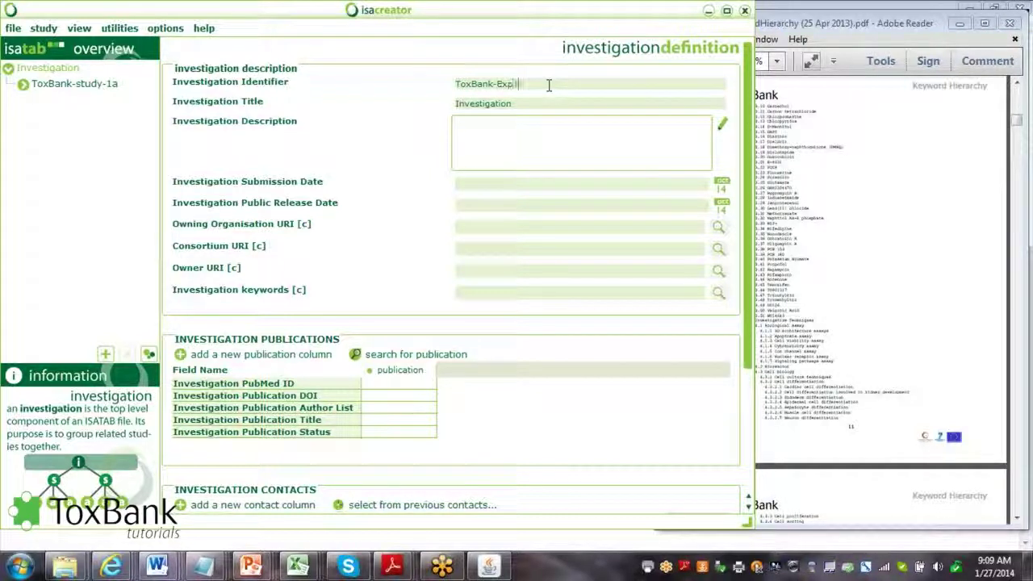
text(1)
double_click(531, 104)
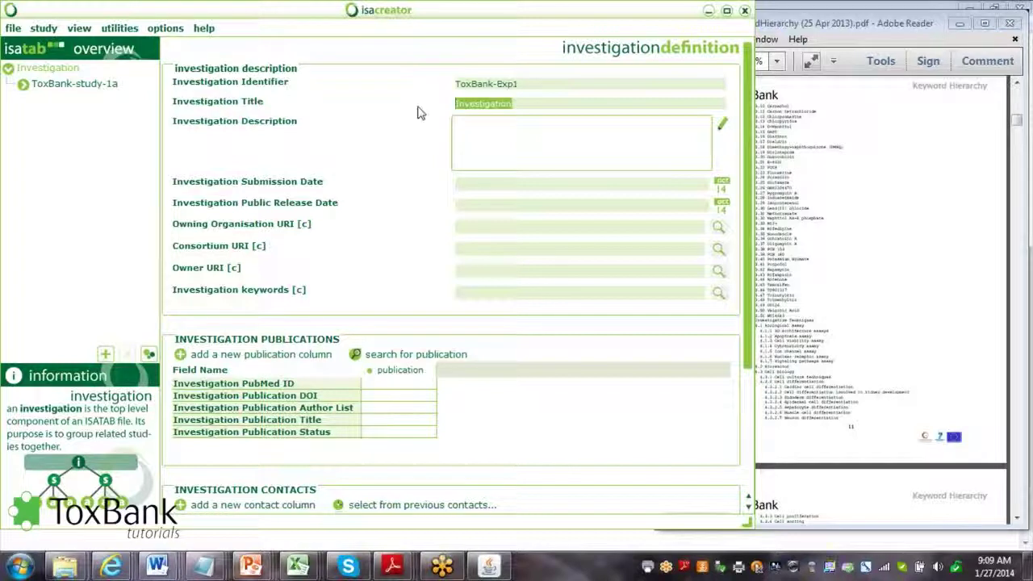
text(TG-GA)
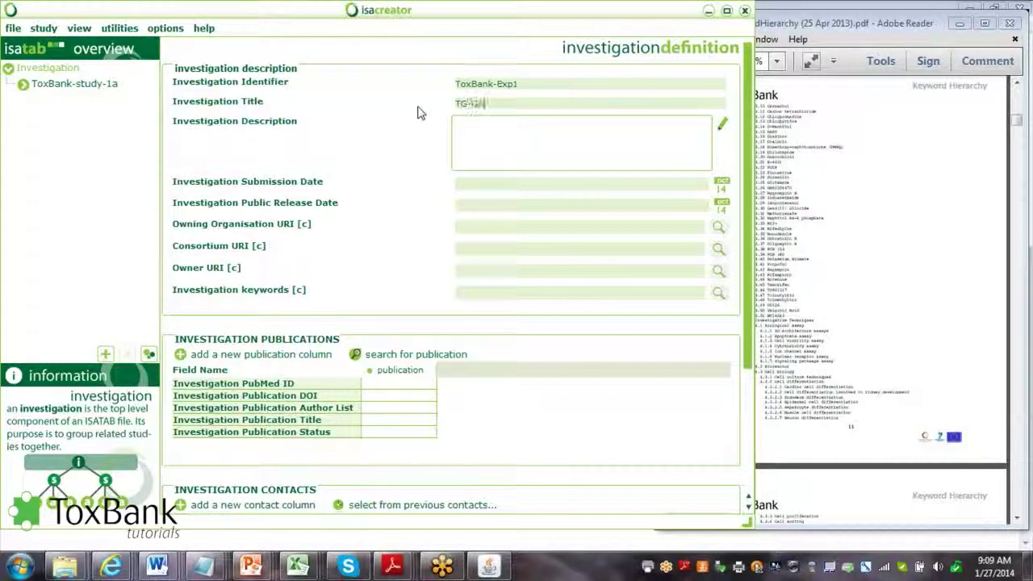
text(TES)
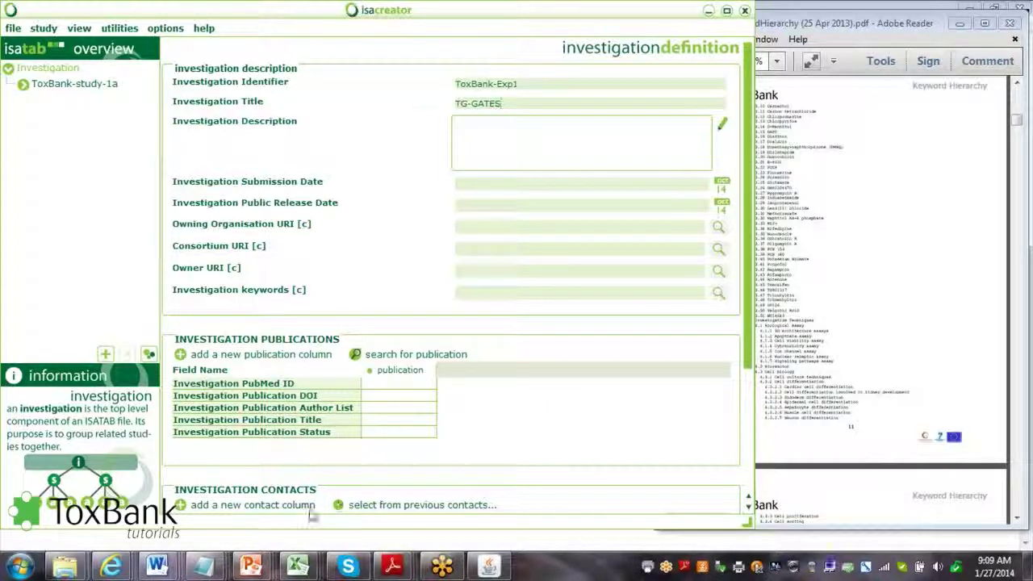
click(299, 567)
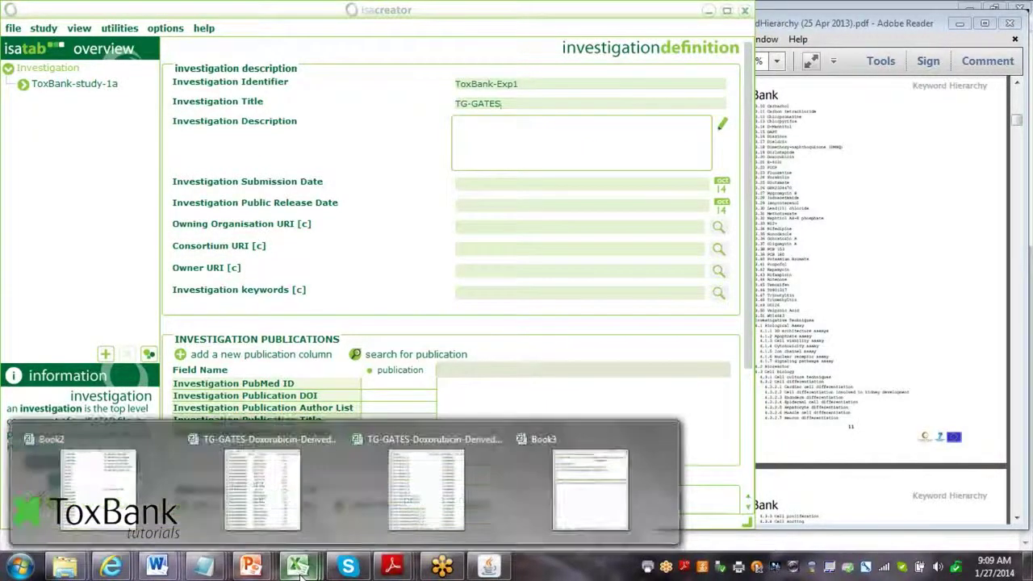
Copy the dataset description text from cell A2 of the Book3 workbook
click(591, 476)
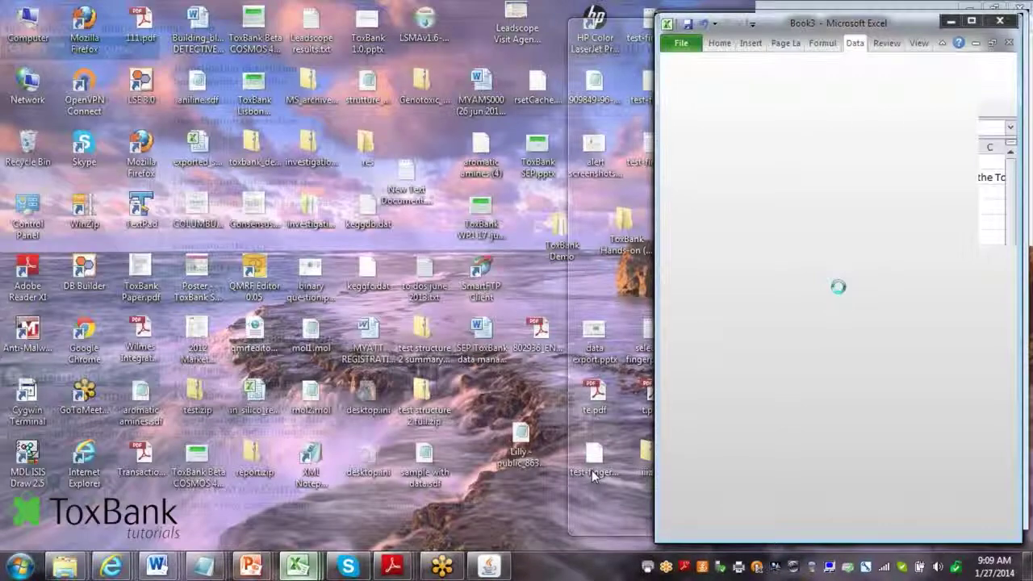
click(707, 178)
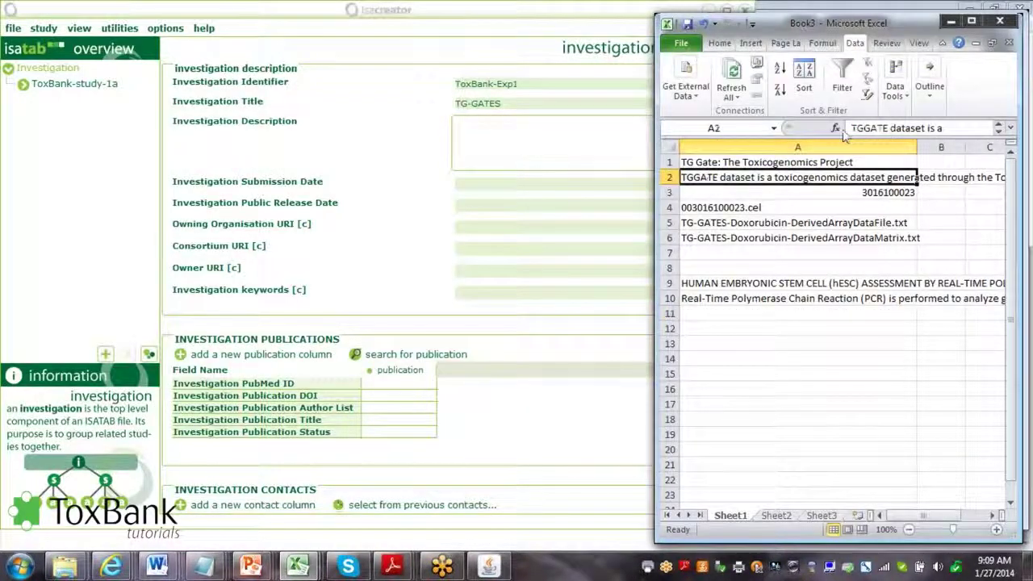
triple_click(848, 130)
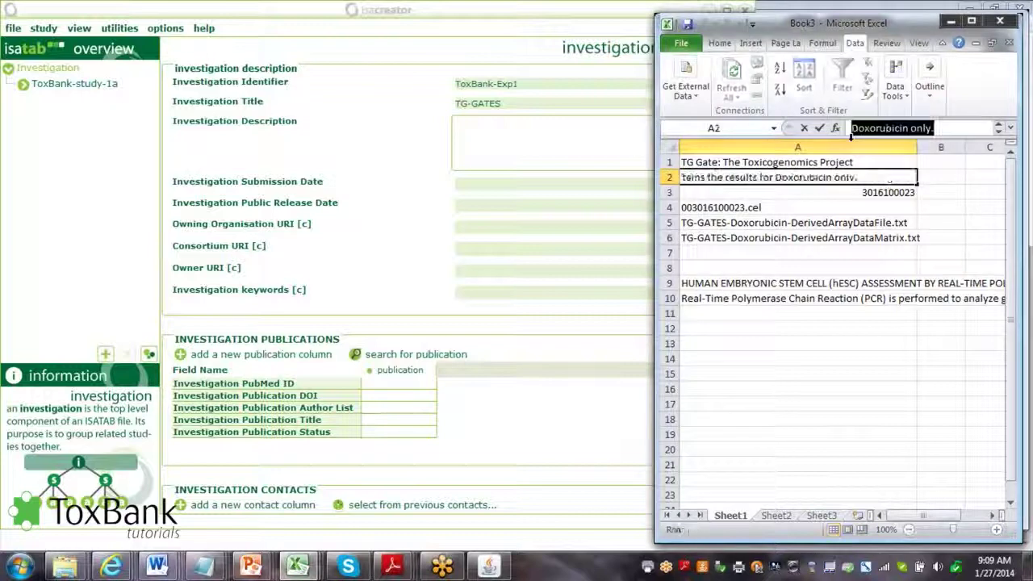
click(524, 137)
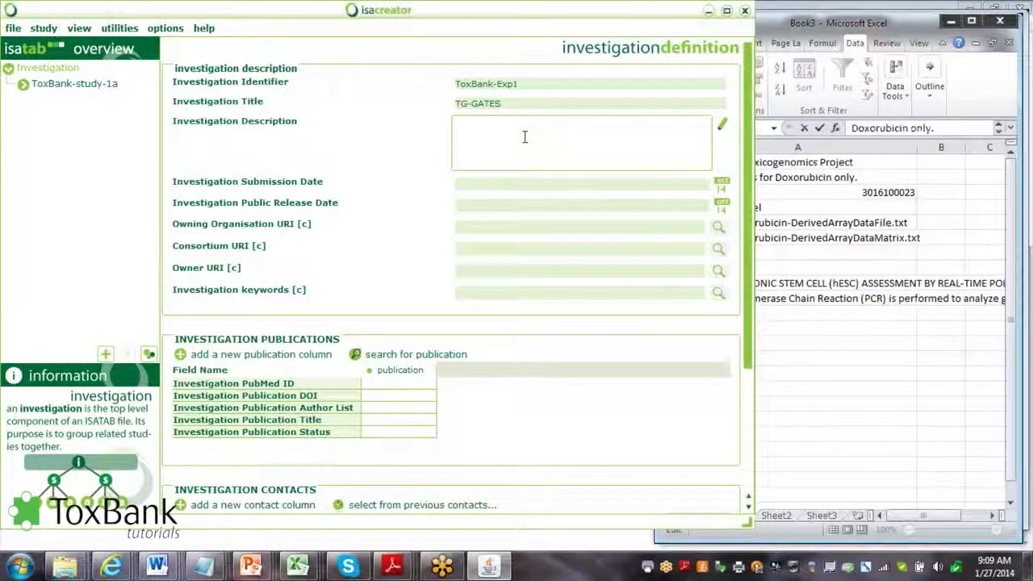
Paste the TGGATE toxicogenomics dataset text into the Investigation Description field
key(ctrl+v)
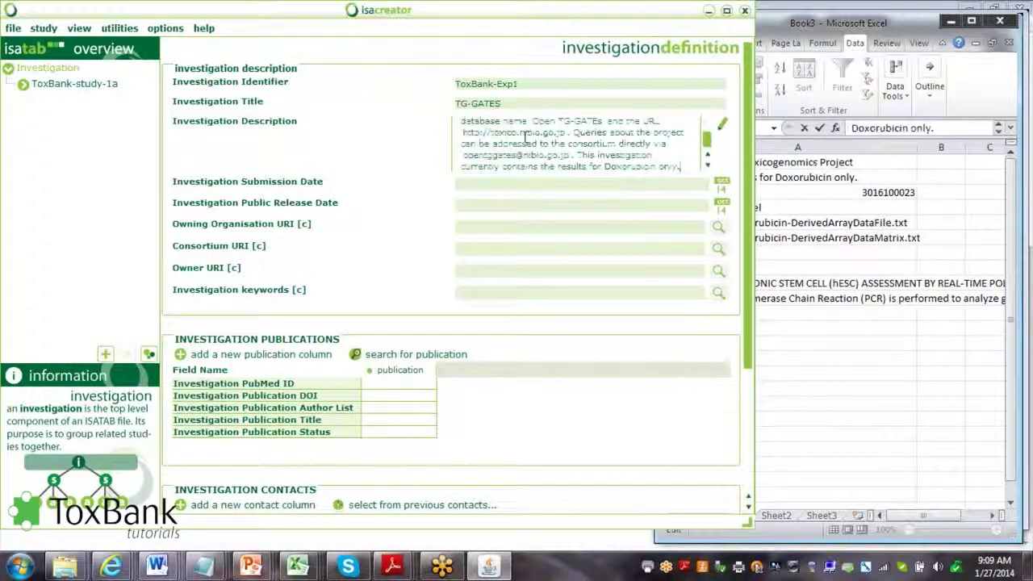
click(388, 164)
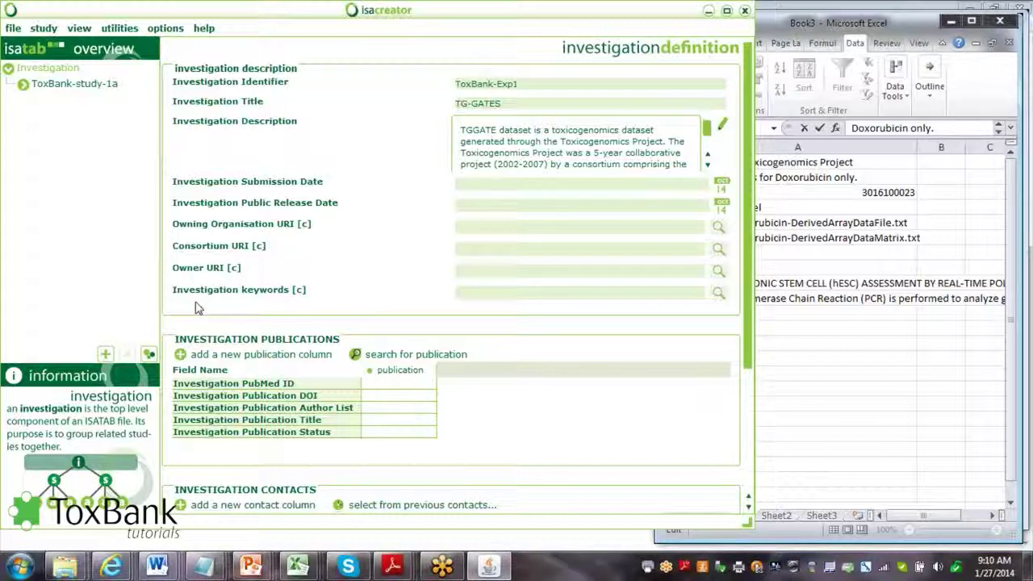
Set the Owning Organisation URI to the Toxbank Organisations ontology term TBO:G1
click(720, 232)
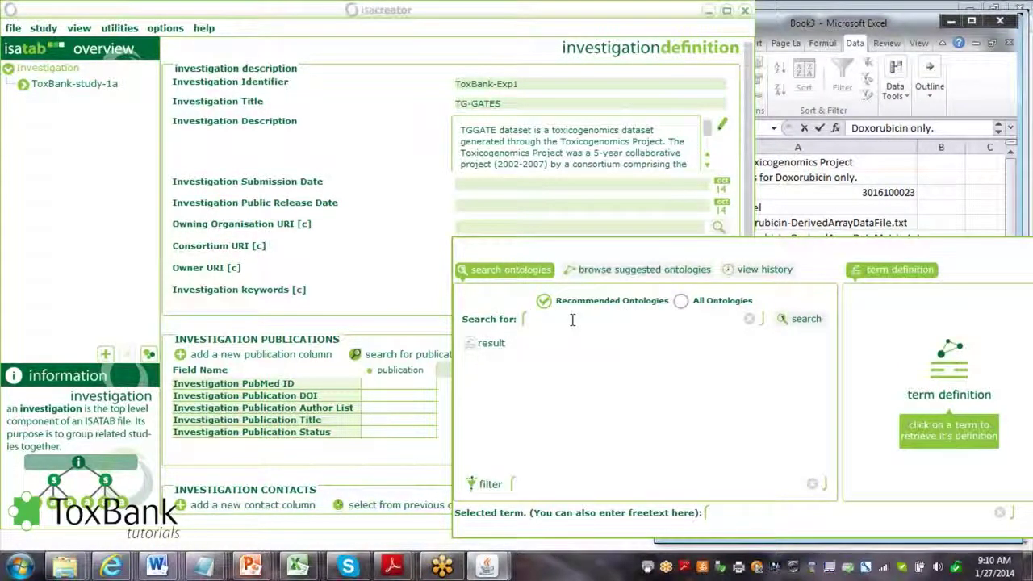
text(Douglas)
key(Return)
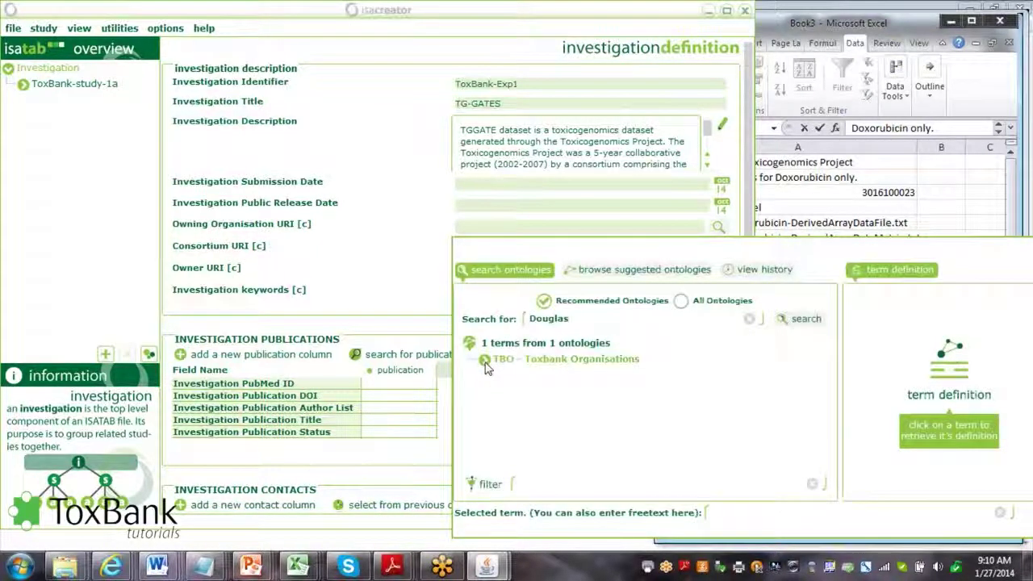
click(484, 360)
click(517, 375)
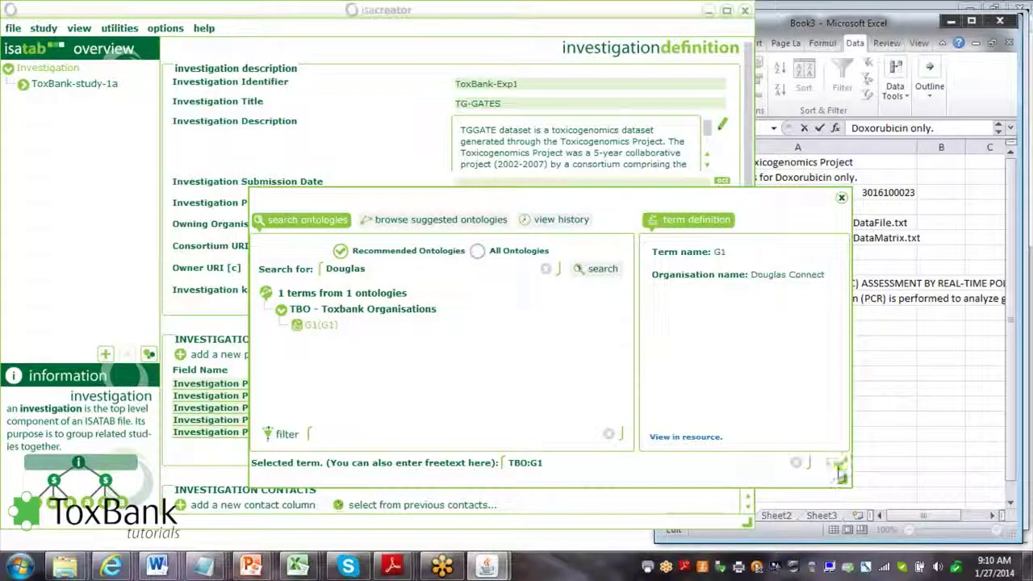
click(840, 463)
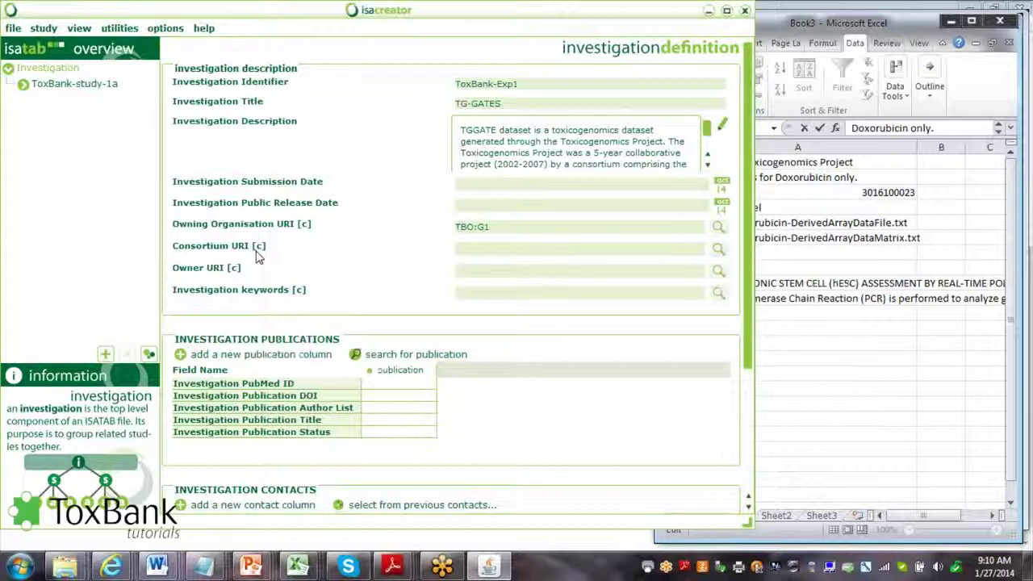
Search the ontologies for 'toxBank' and set the Consortium URI to TBC:G17
click(718, 250)
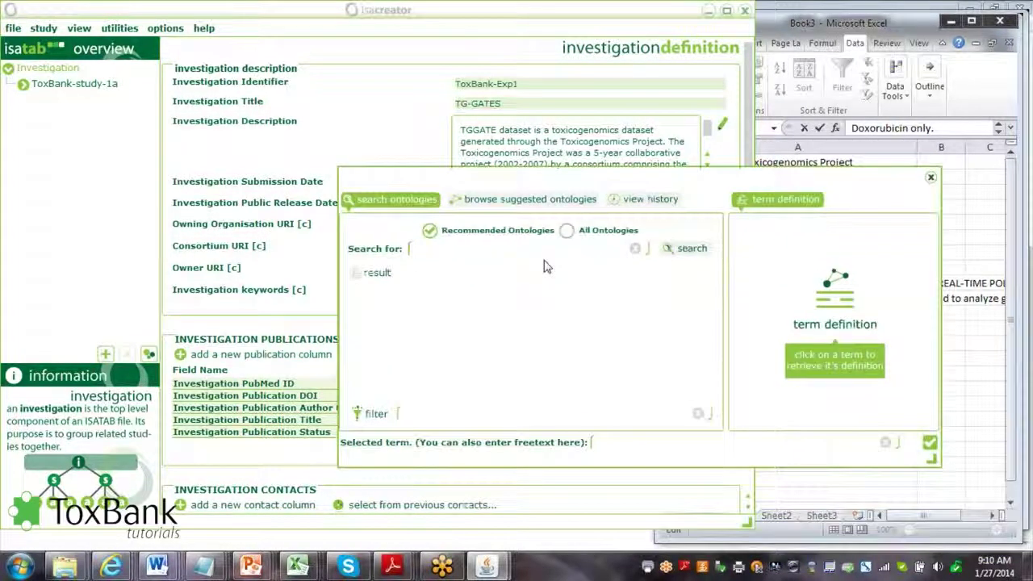
text(toxBank)
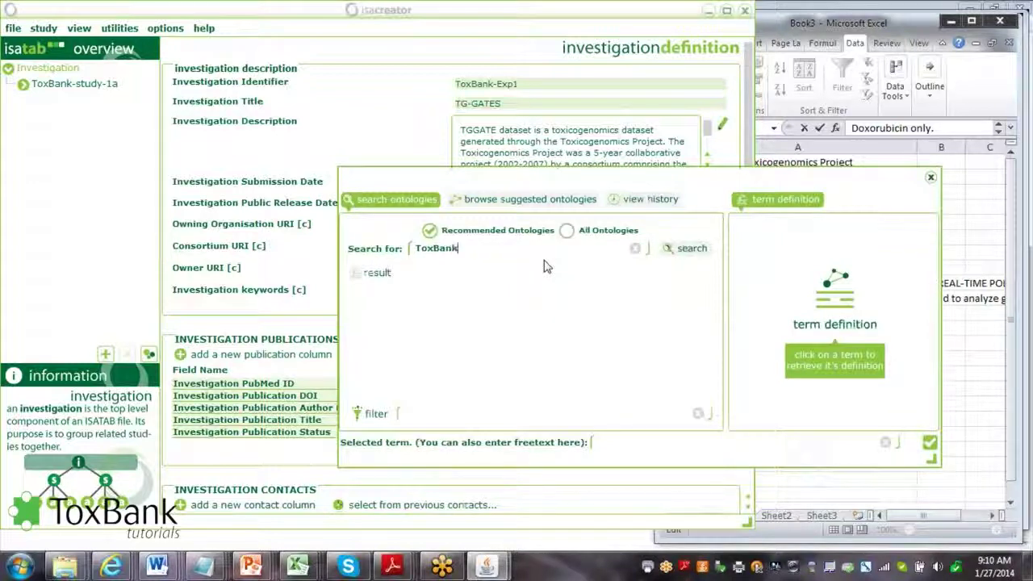
click(687, 249)
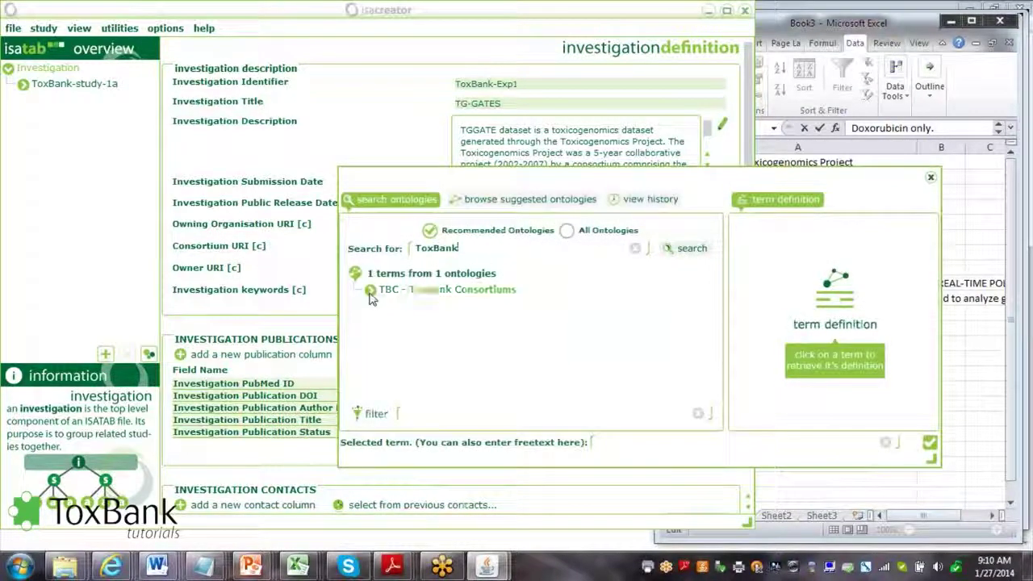
click(370, 291)
click(402, 312)
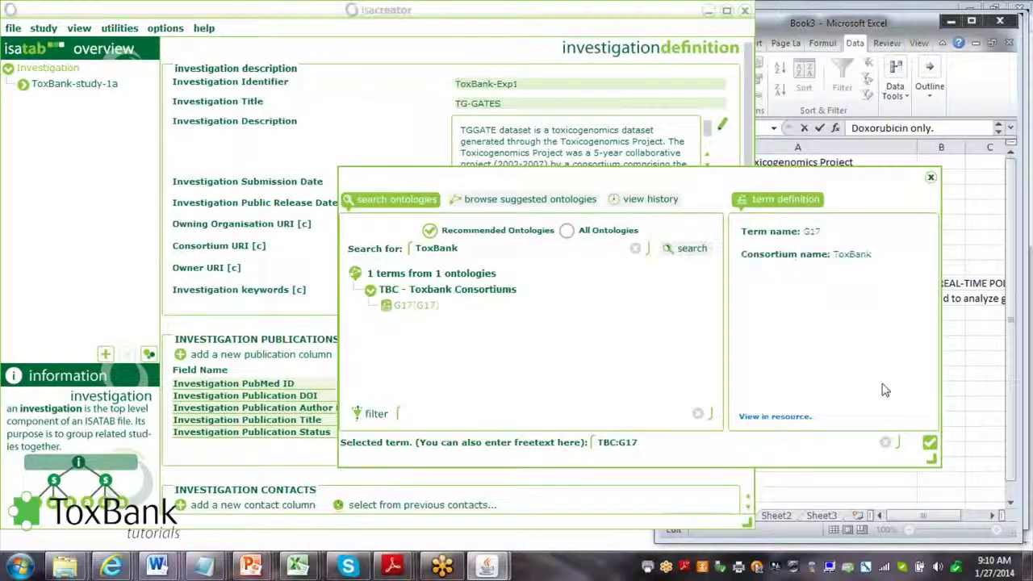
click(929, 442)
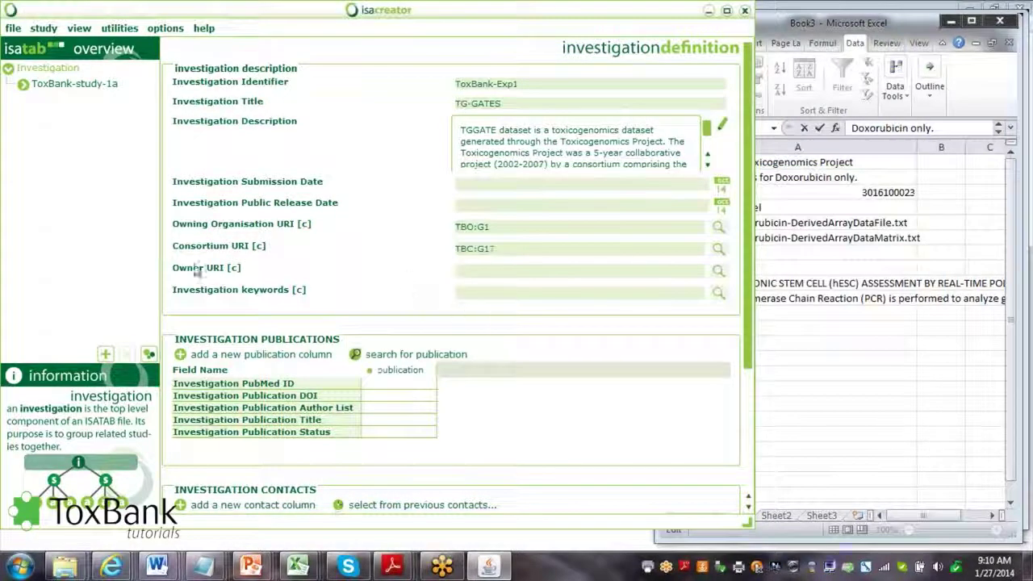
click(718, 273)
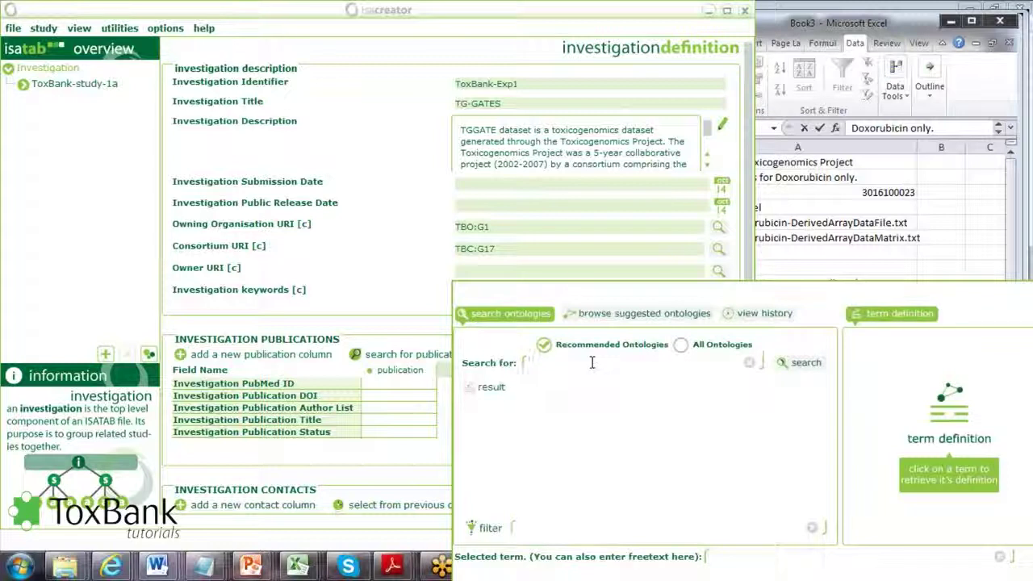
Search by the owner's surname and set the Owner URI to the Toxbank Users term TBU:U19
text(HAN)
click(803, 361)
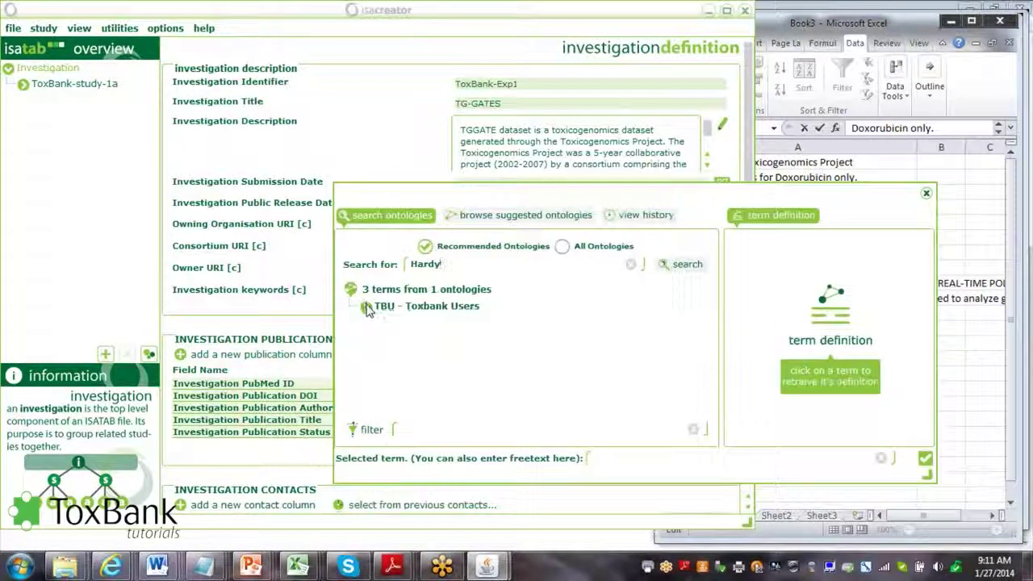
click(367, 309)
click(416, 323)
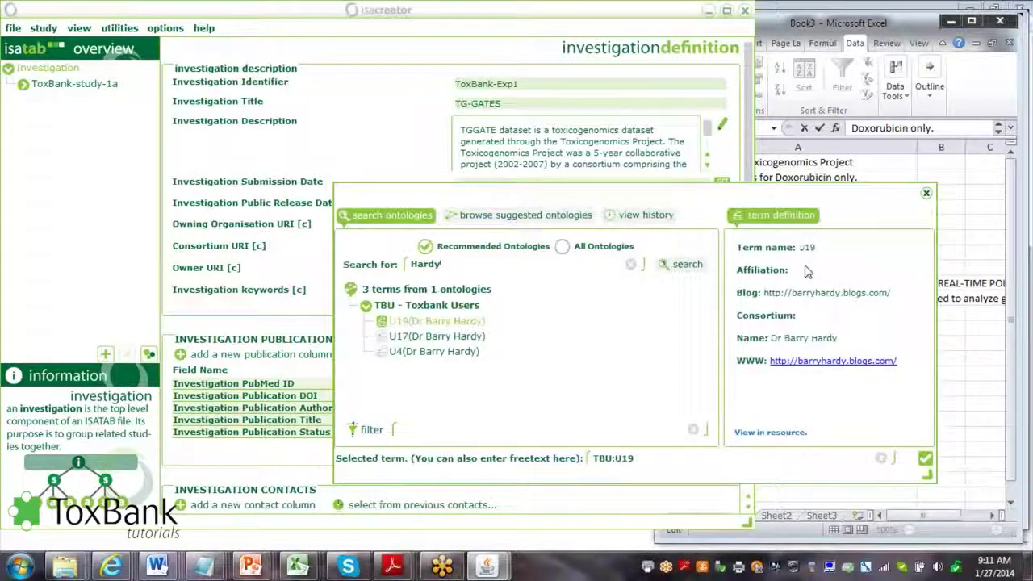
click(924, 458)
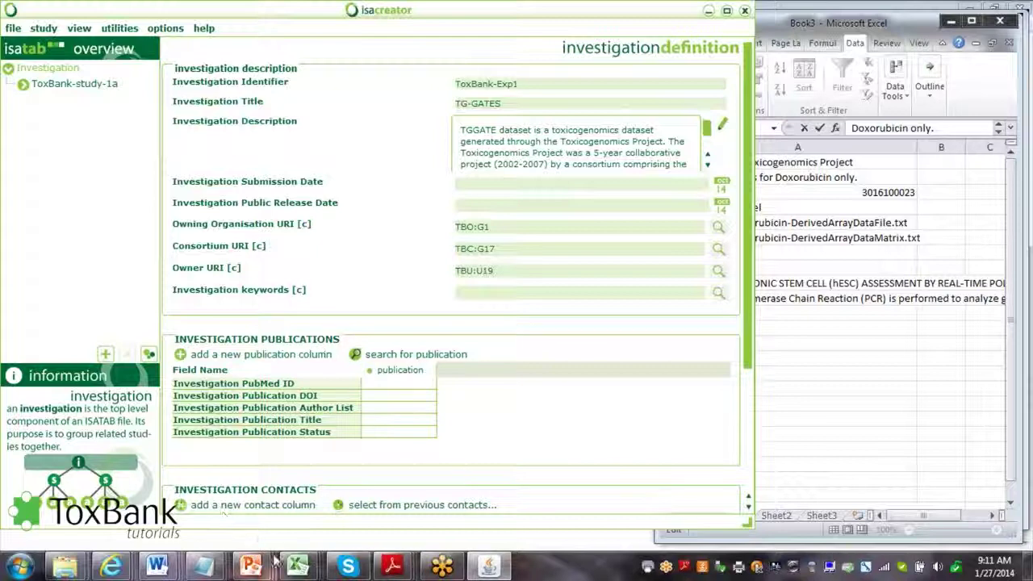
Bring the Appendix C KeywordHierarchy PDF to the front, then widen and reposition its window
click(399, 567)
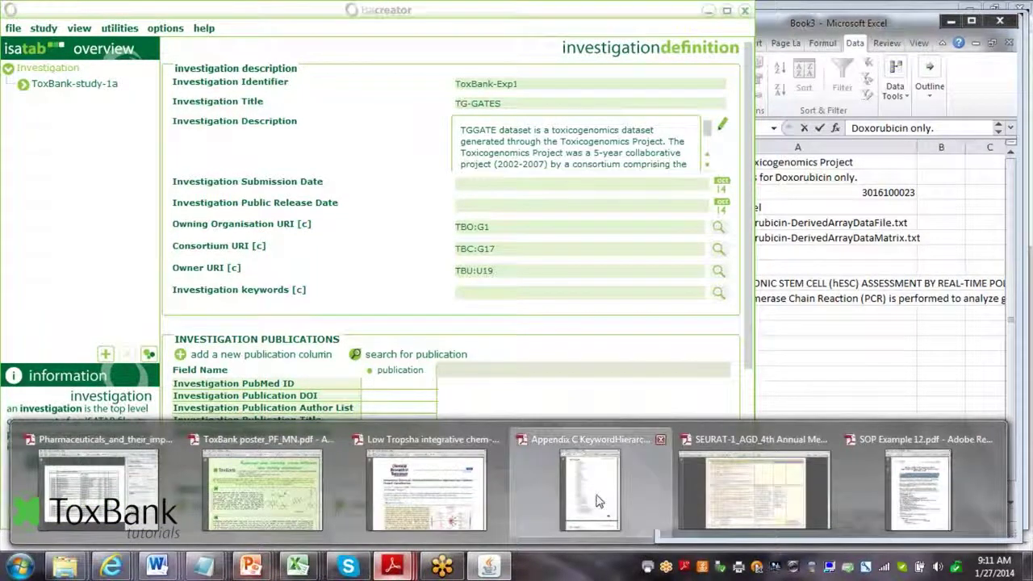
click(590, 491)
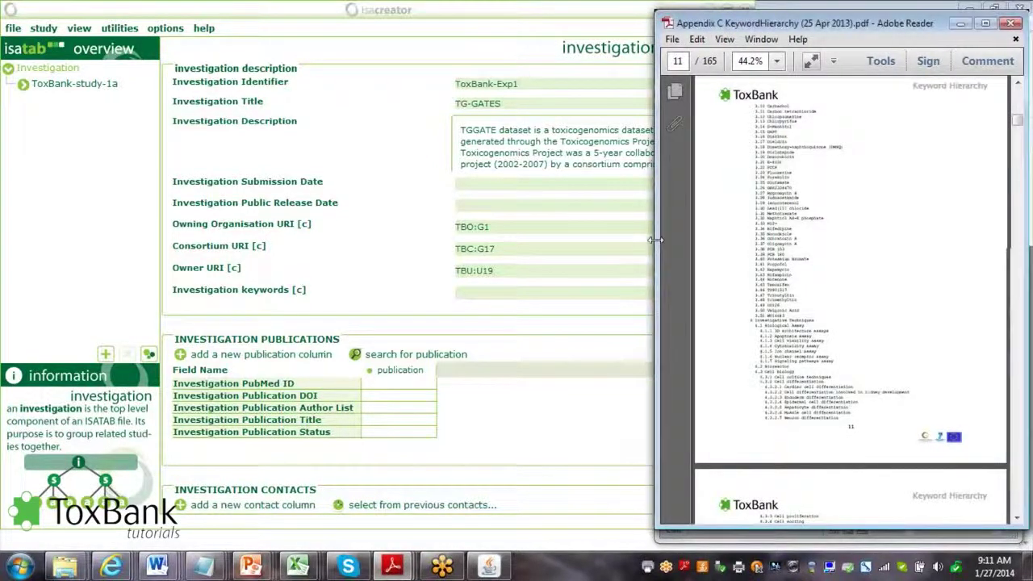
drag(658, 239, 571, 239)
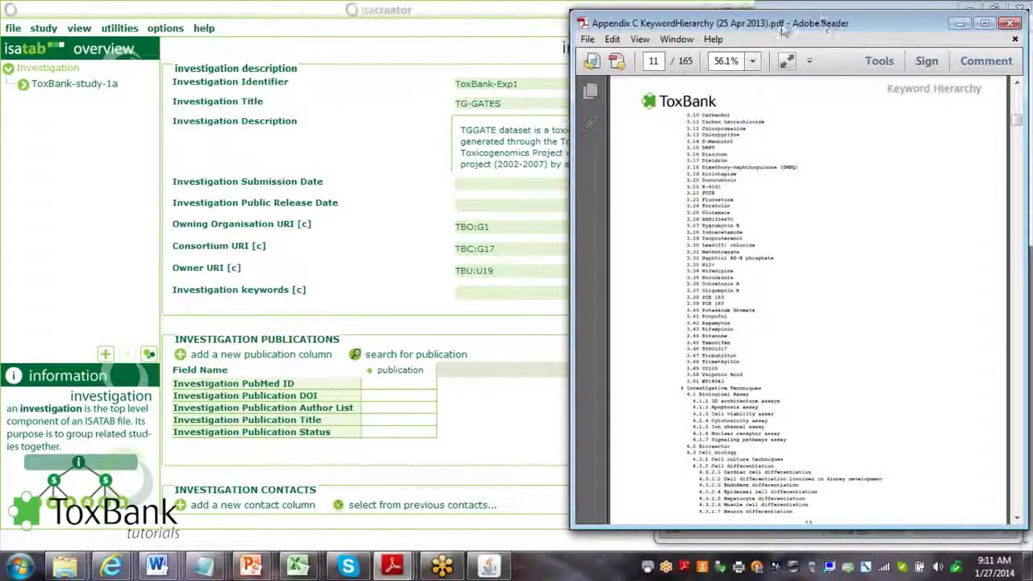
drag(823, 25, 671, 34)
scroll(865, 133, up, 10)
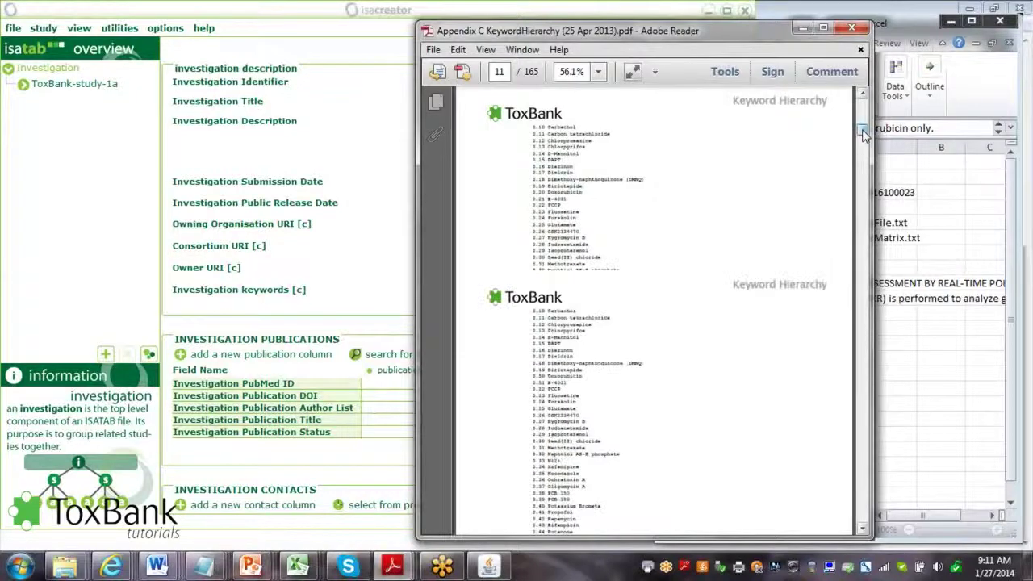
drag(863, 129, 863, 118)
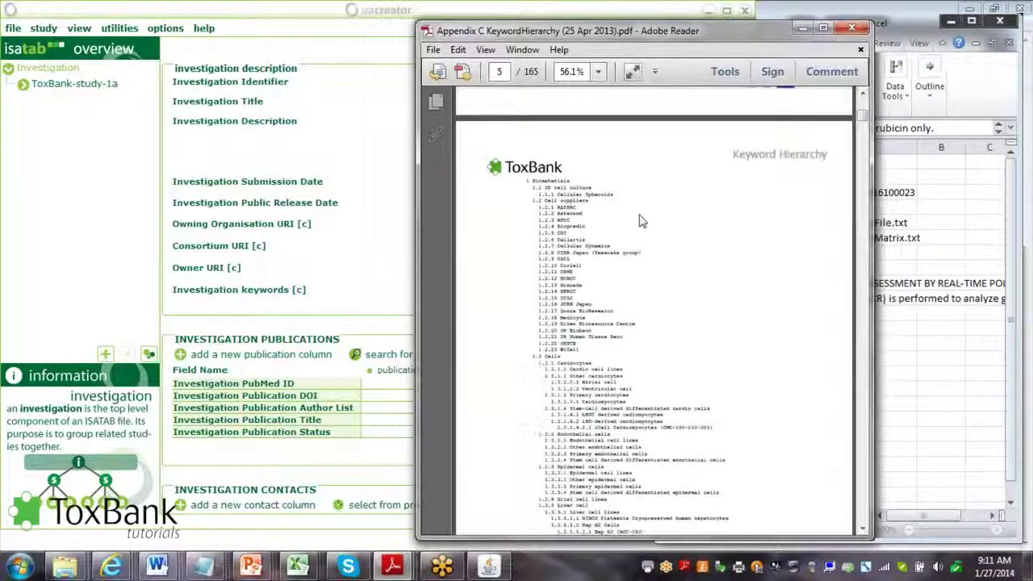
Page through the keyword list to page 10 and mark the Gold Standard Compounds heading
click(864, 476)
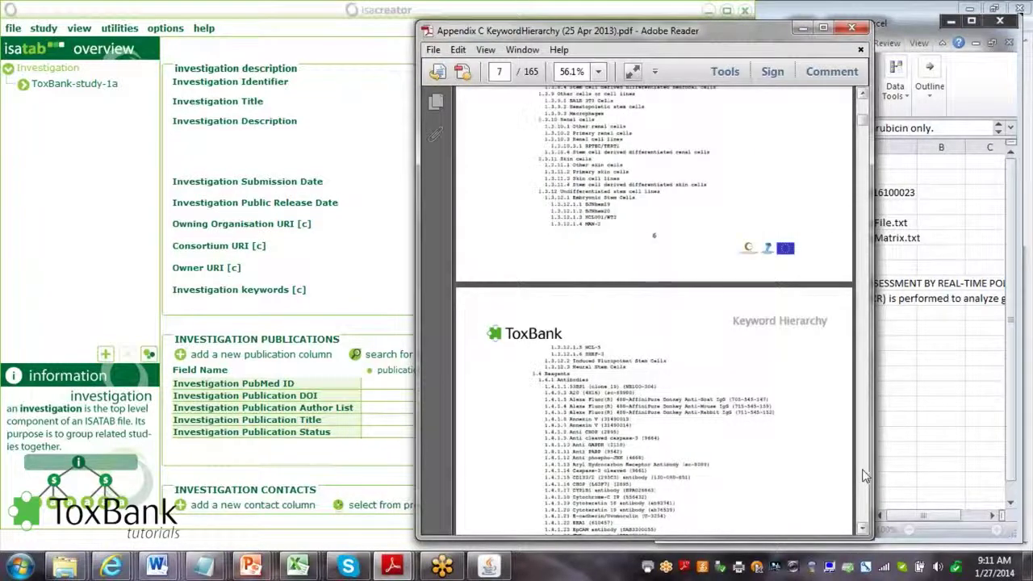
click(864, 476)
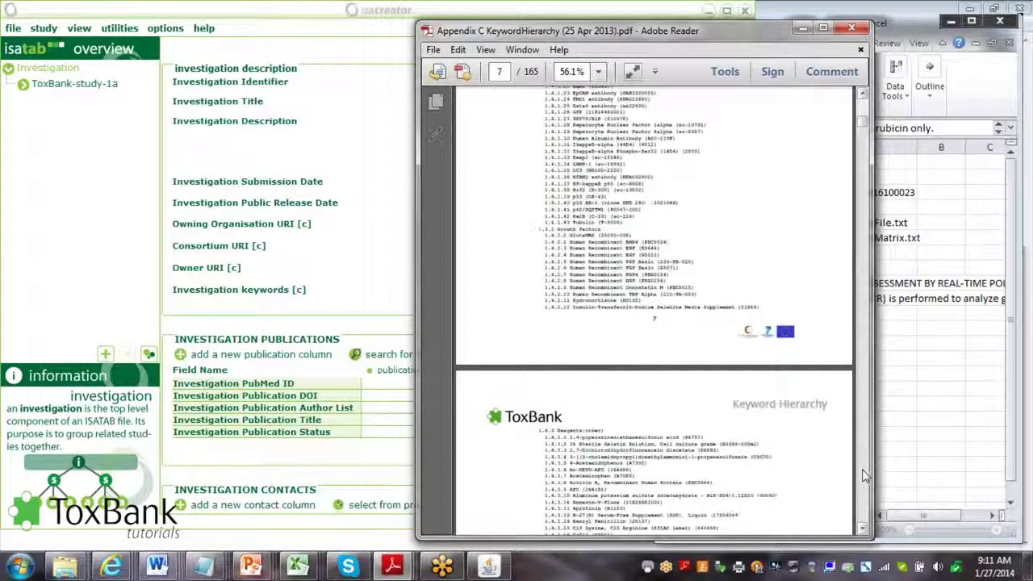
click(862, 475)
click(863, 476)
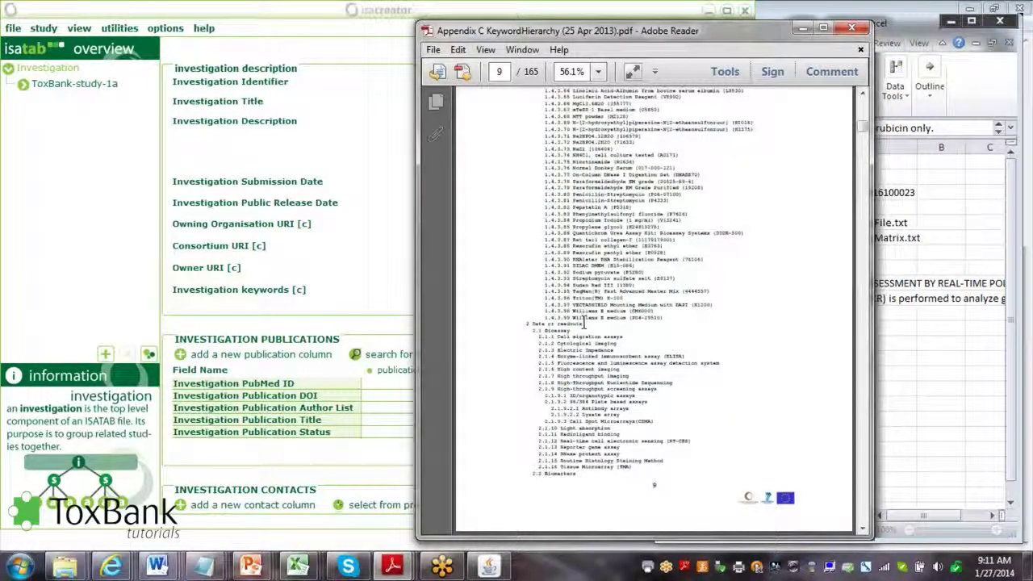
drag(583, 323, 530, 324)
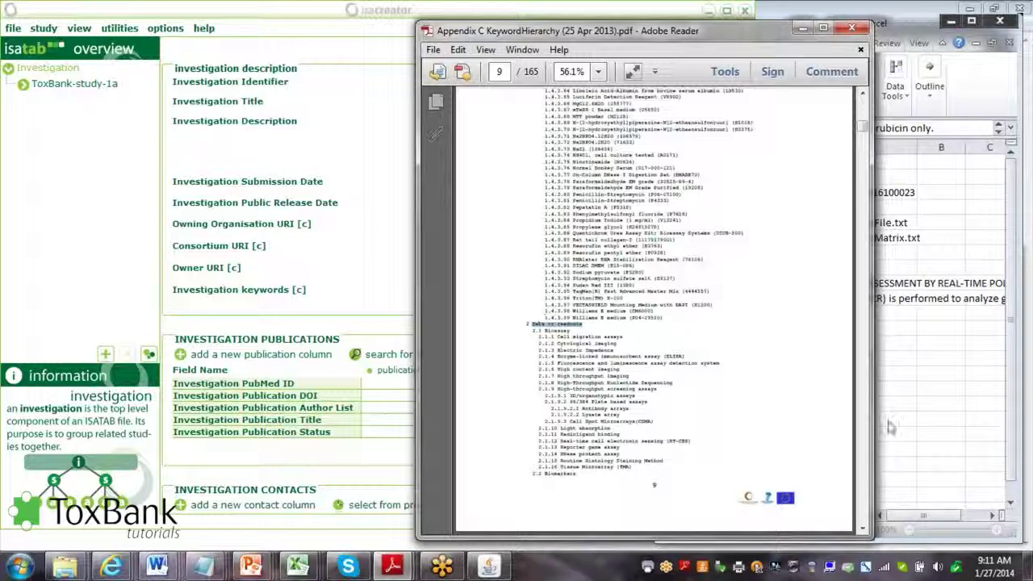
click(863, 429)
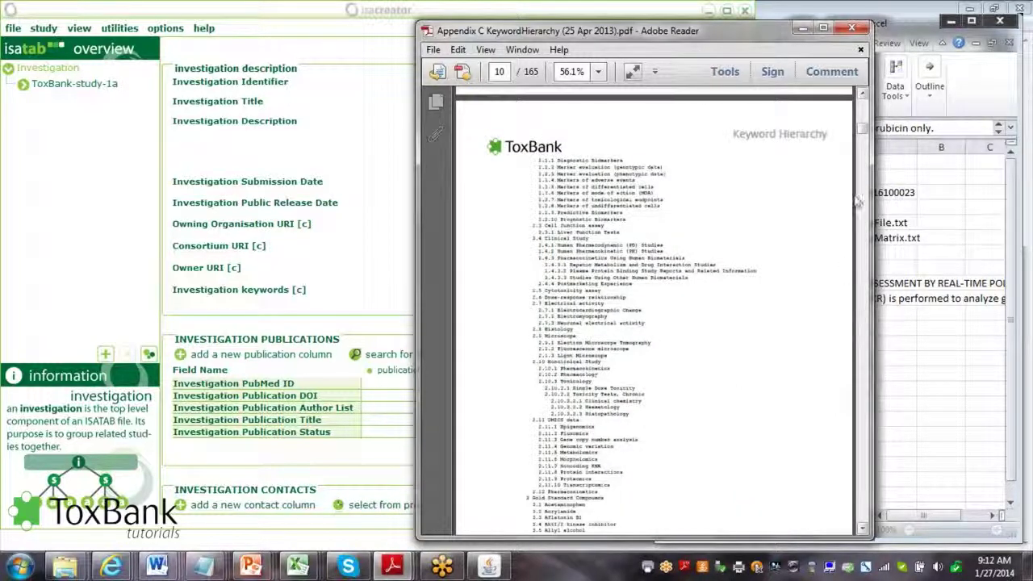
click(864, 132)
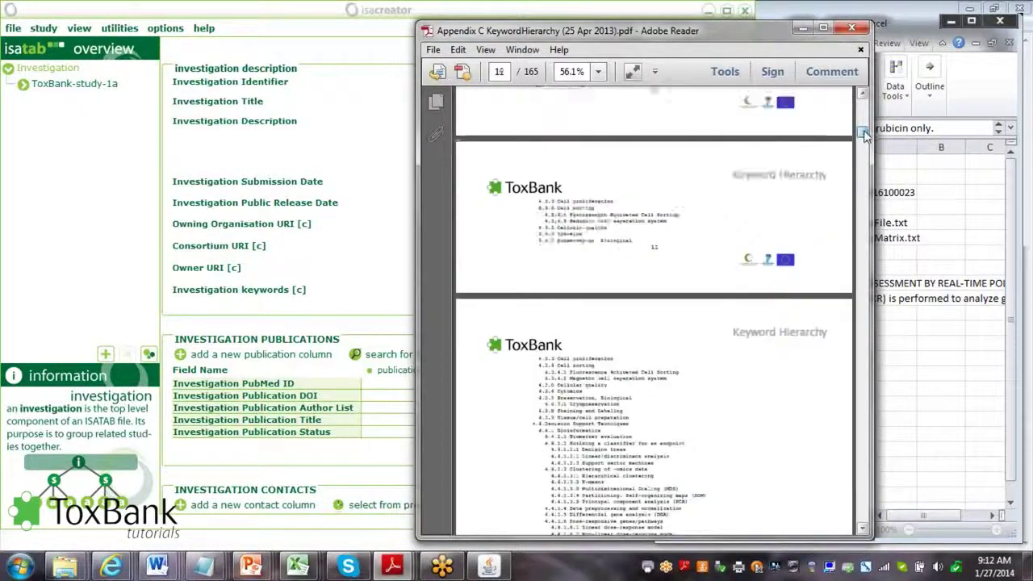
click(865, 121)
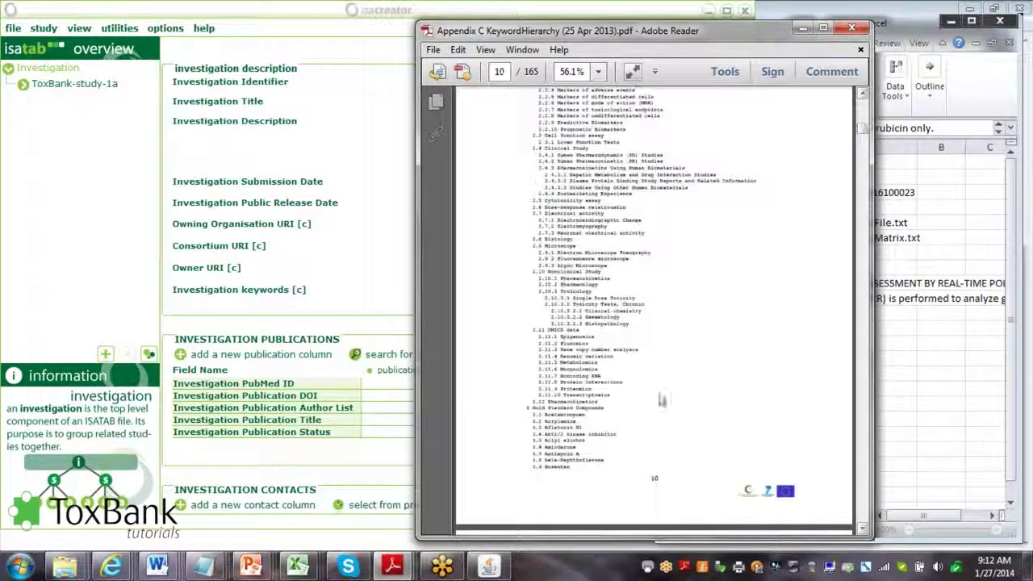
drag(605, 408, 532, 410)
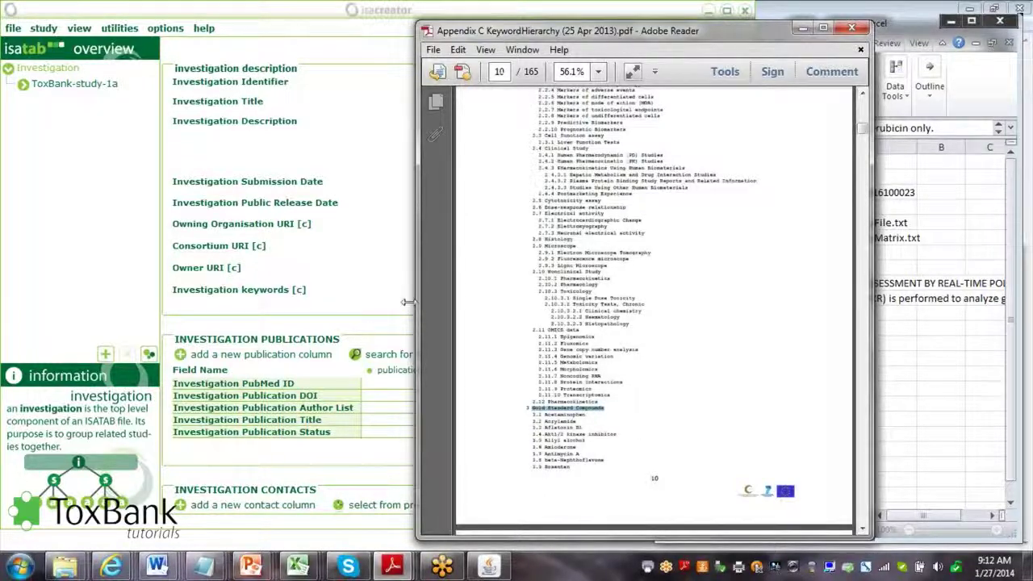
drag(408, 302, 277, 302)
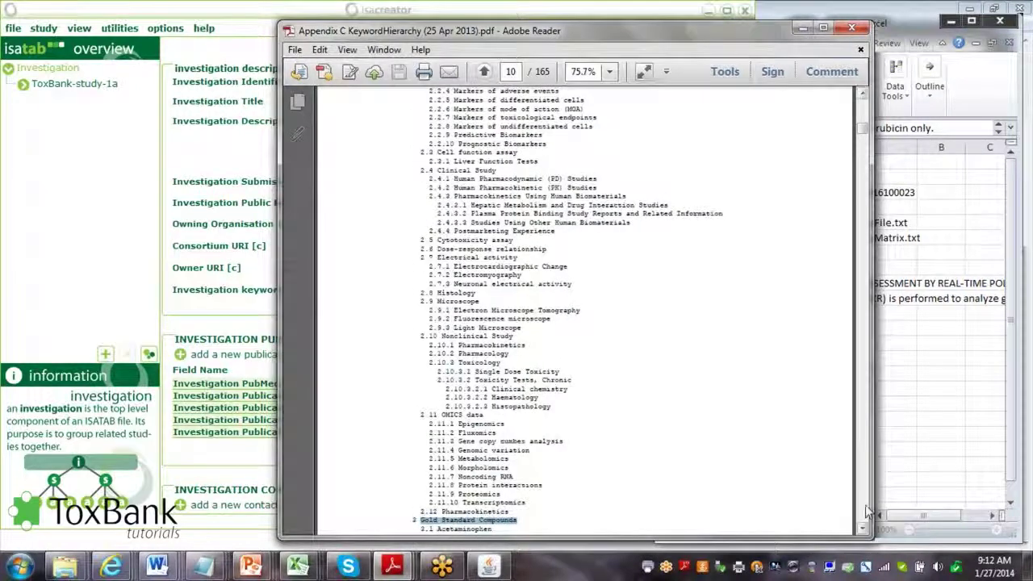
Page ahead into page 13, then back to the 4.4 Decision Support Techniques keywords on page 12
scroll(865, 505, down, 10)
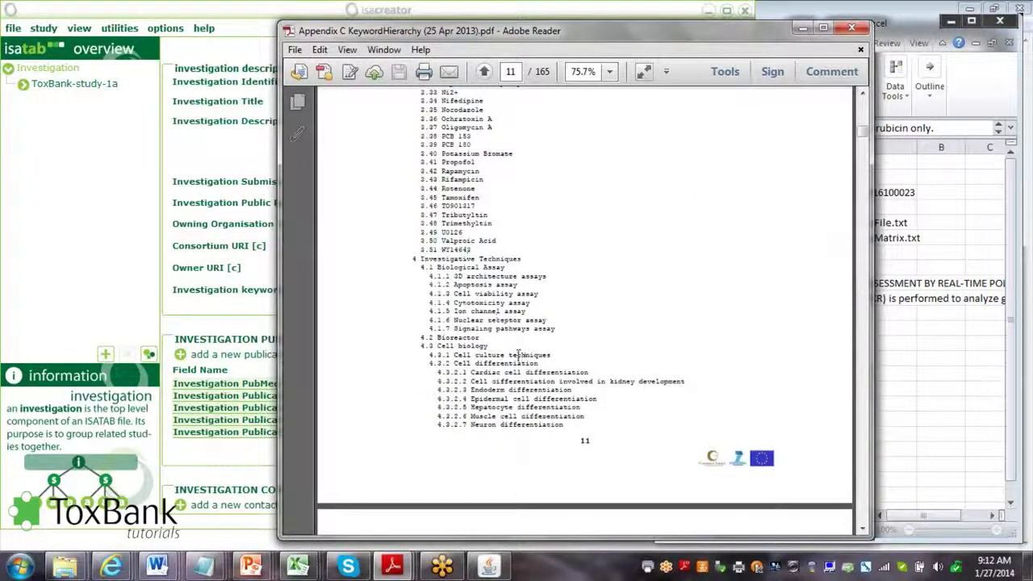
click(861, 397)
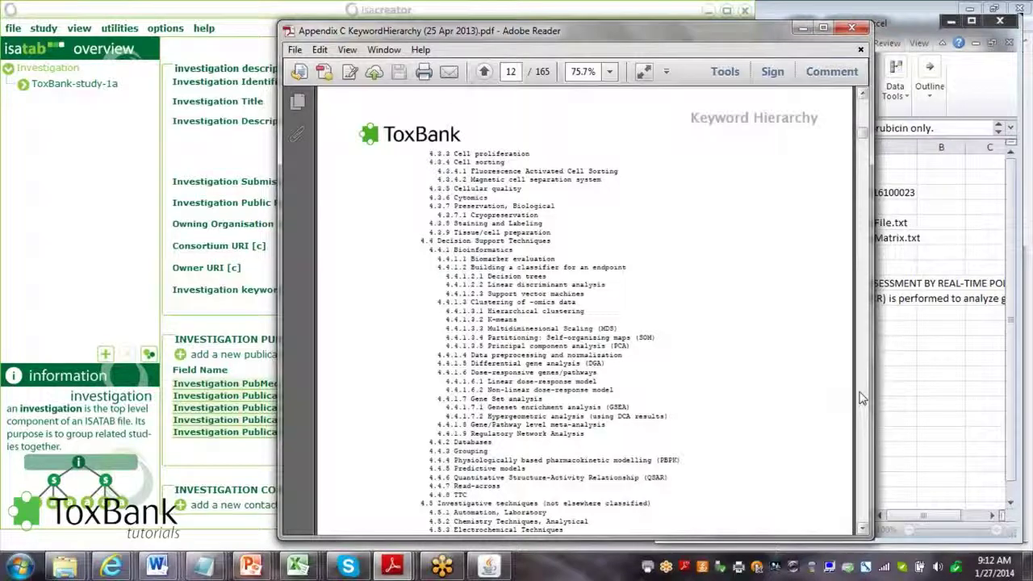
click(861, 397)
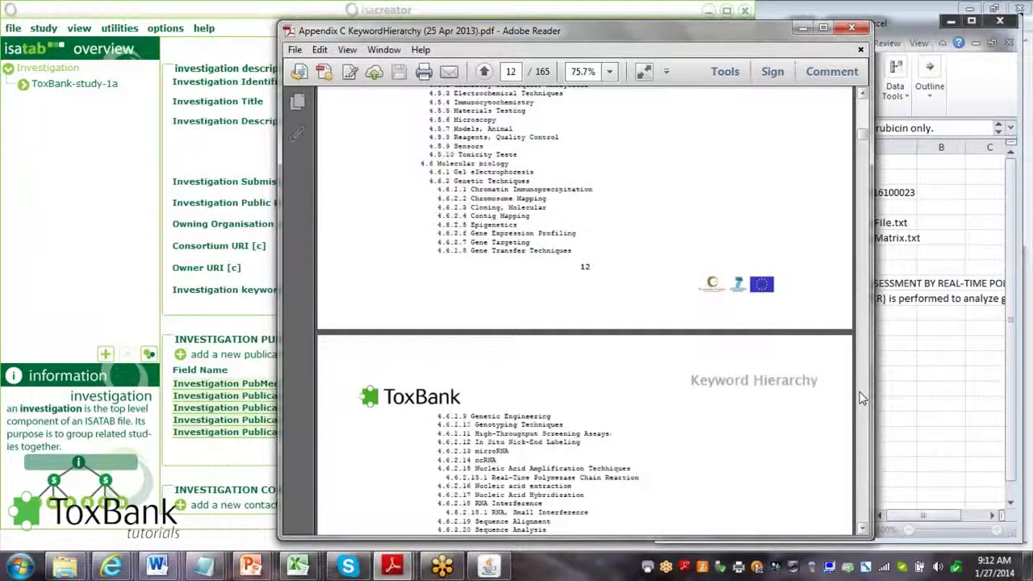
click(861, 397)
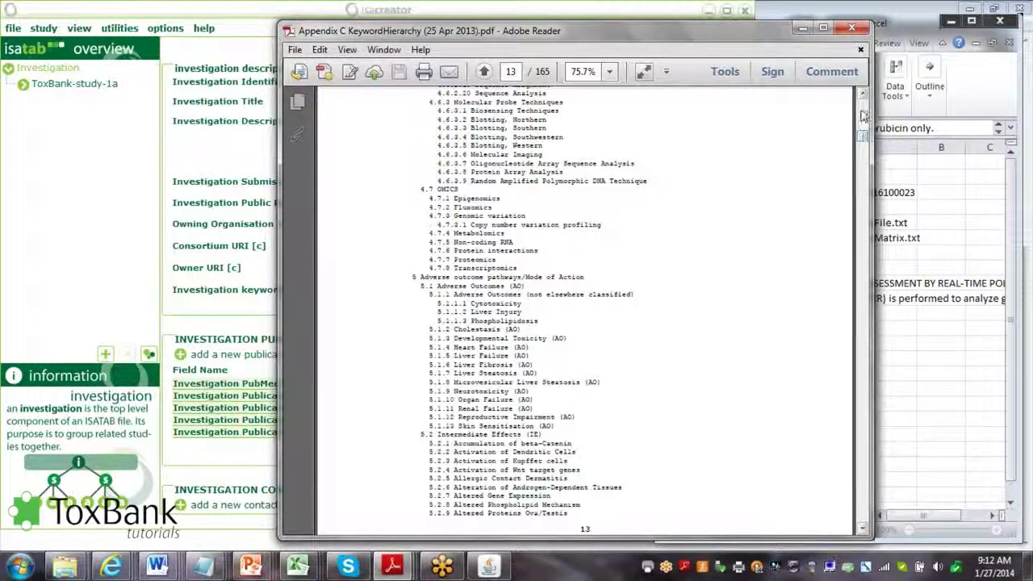
click(862, 117)
Select Doxorubicin on page 11, then open ISA Creator's ontology search for Investigation keywords
click(862, 117)
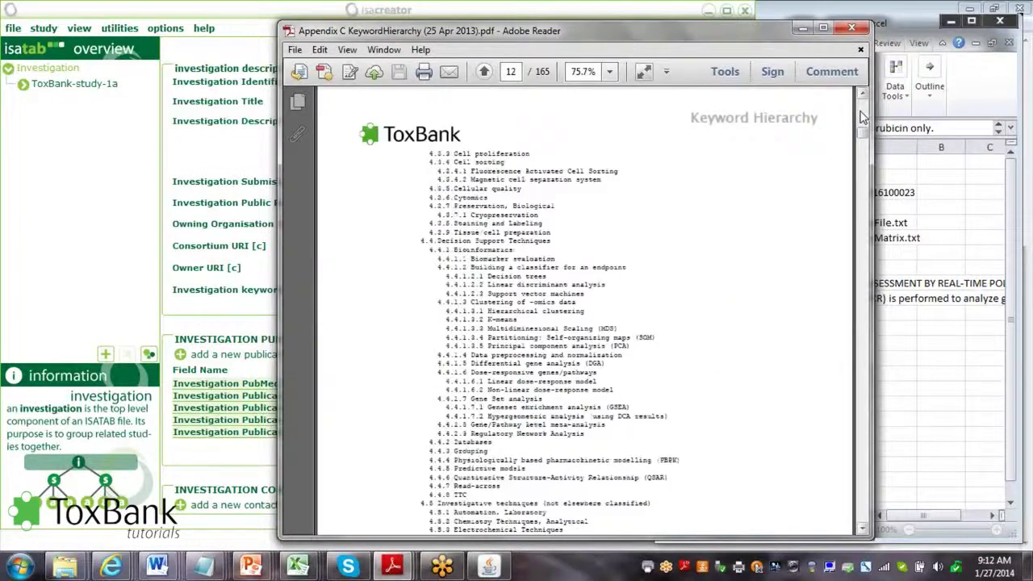
click(862, 117)
click(862, 117)
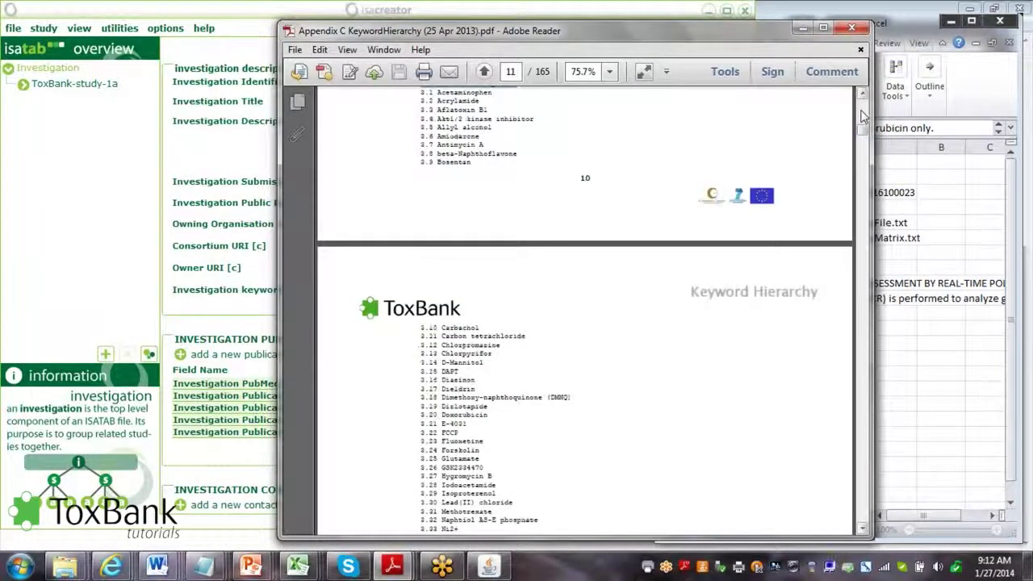
drag(492, 414, 444, 409)
key(ctrl+c)
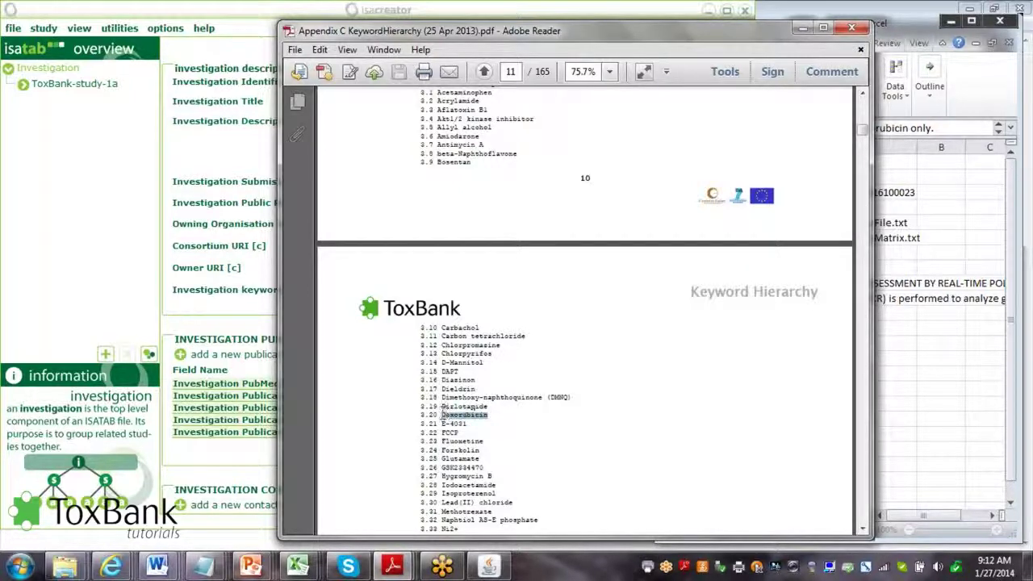
click(109, 288)
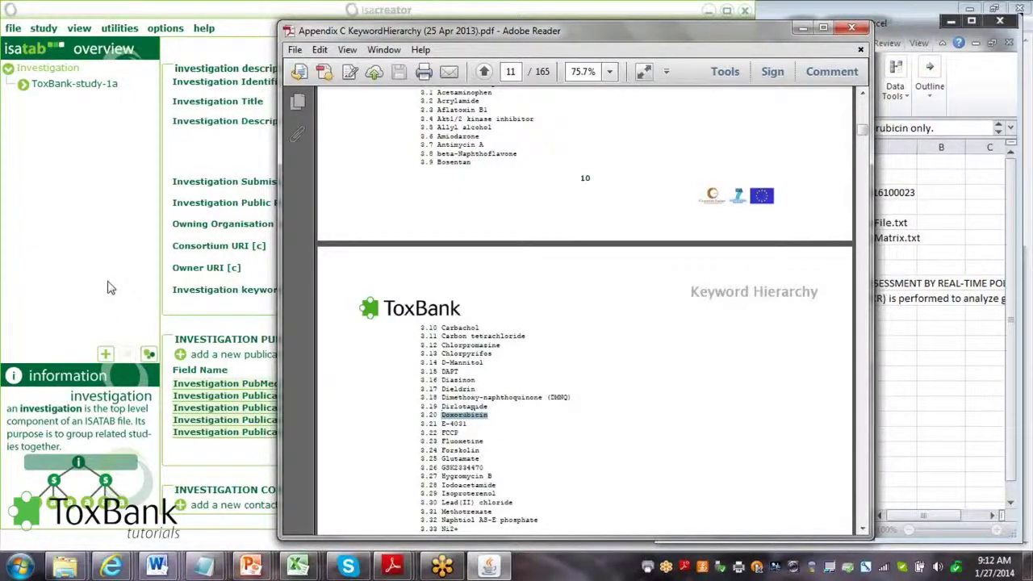
click(718, 292)
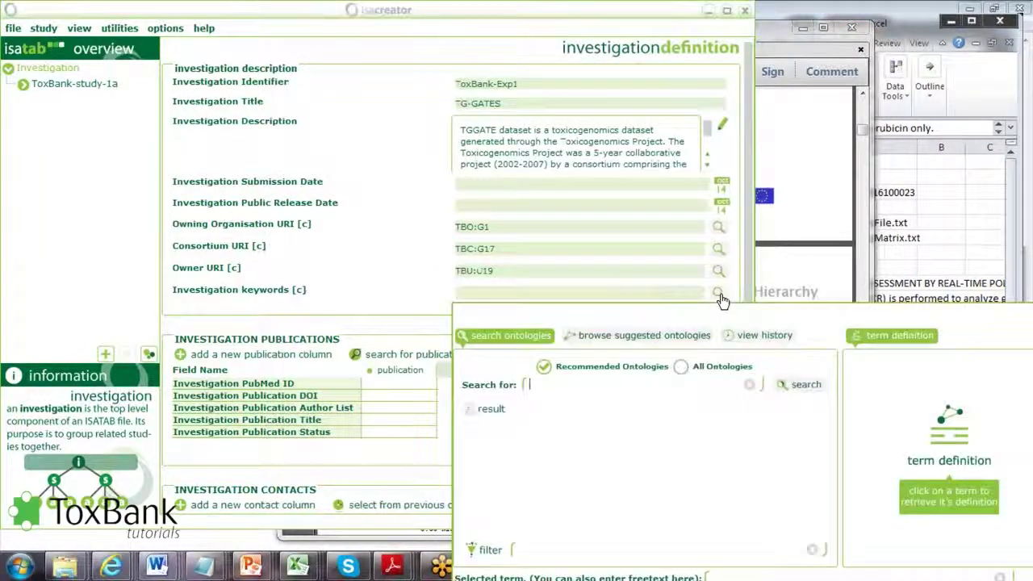
Search the ontologies for Doxorubicin and pick the TBK:K348 Toxbank keyword term
click(637, 390)
key(ctrl+v)
click(806, 385)
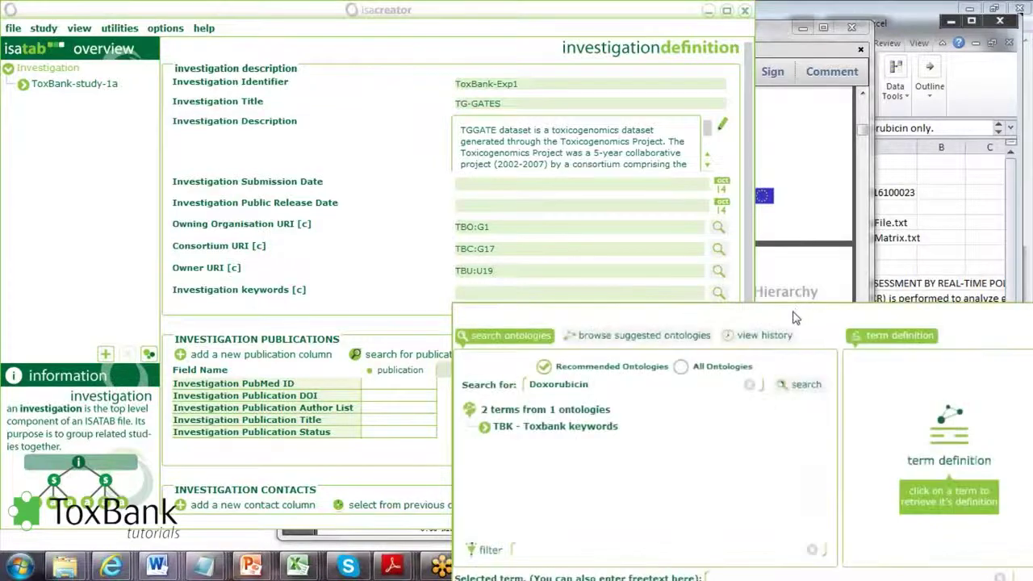
drag(797, 468, 661, 159)
click(353, 269)
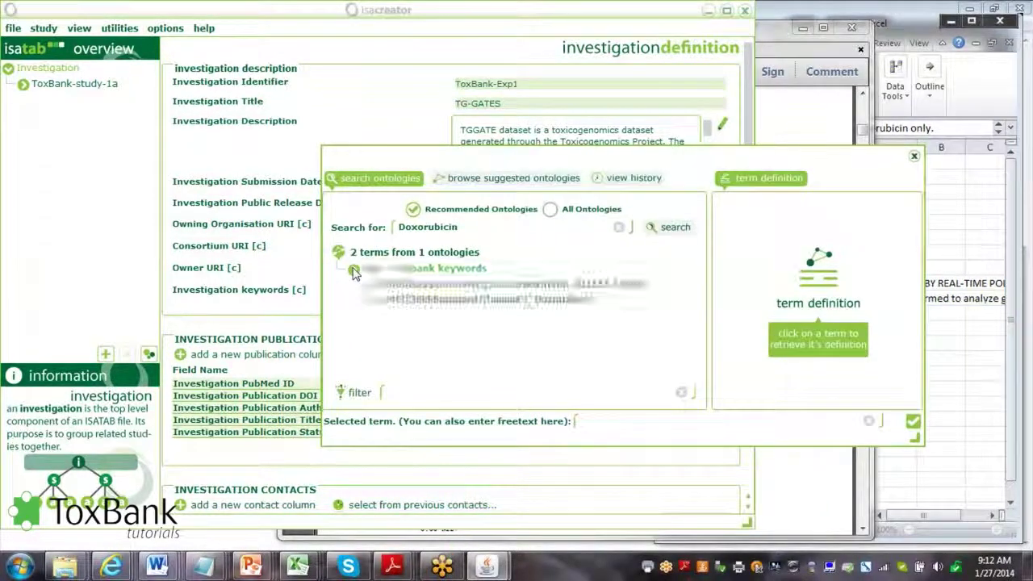
click(563, 300)
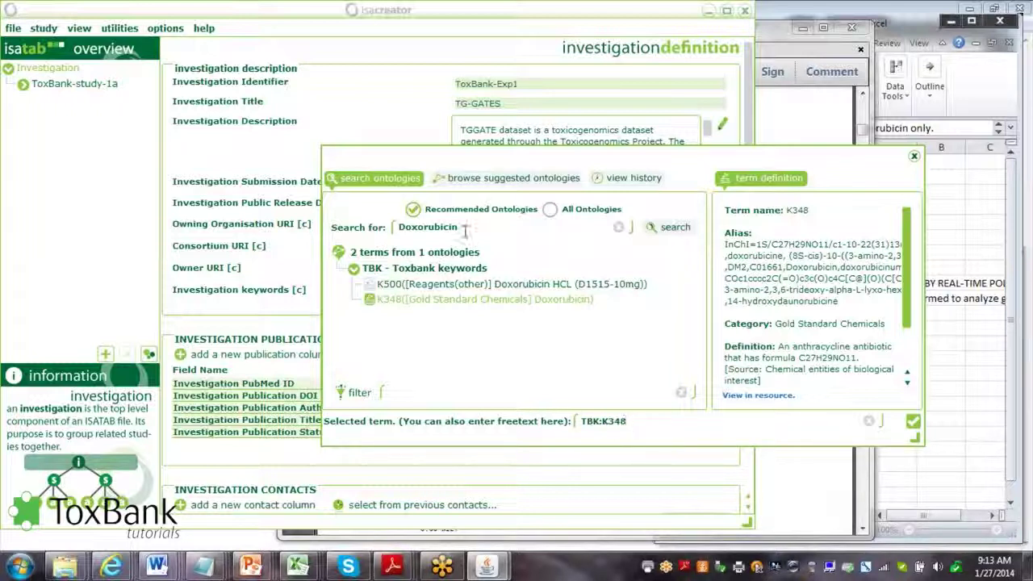
Search 'liv', add K265 Liver Fibrosis, and confirm keywords TBK:K348;TBK:K265
drag(461, 229, 373, 231)
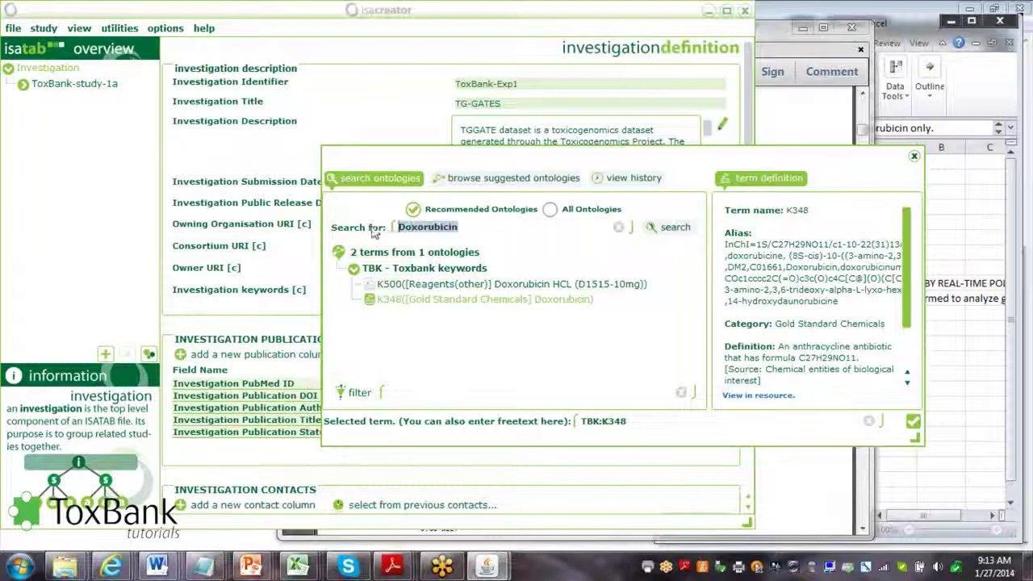
text(liver)
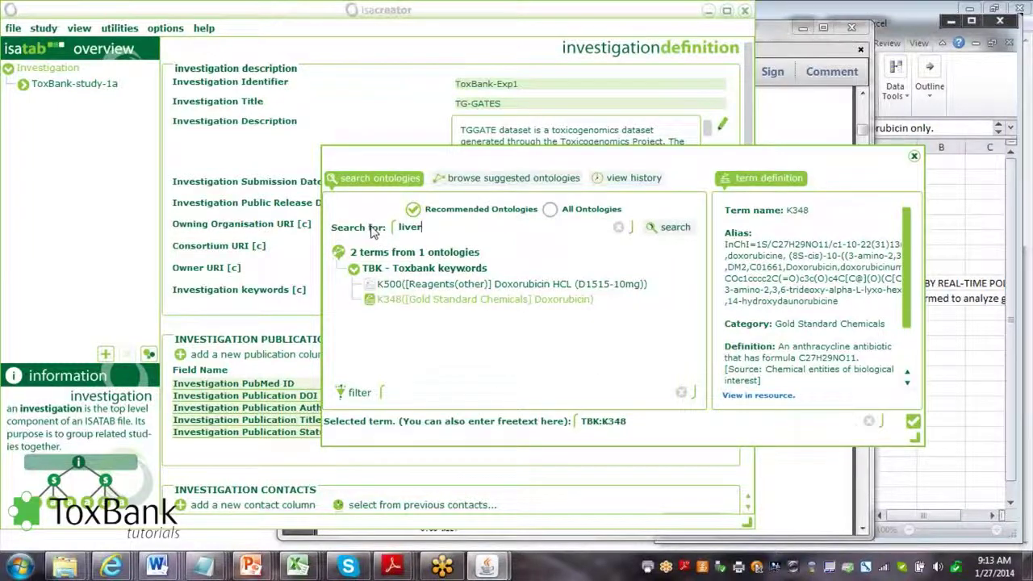
key(Return)
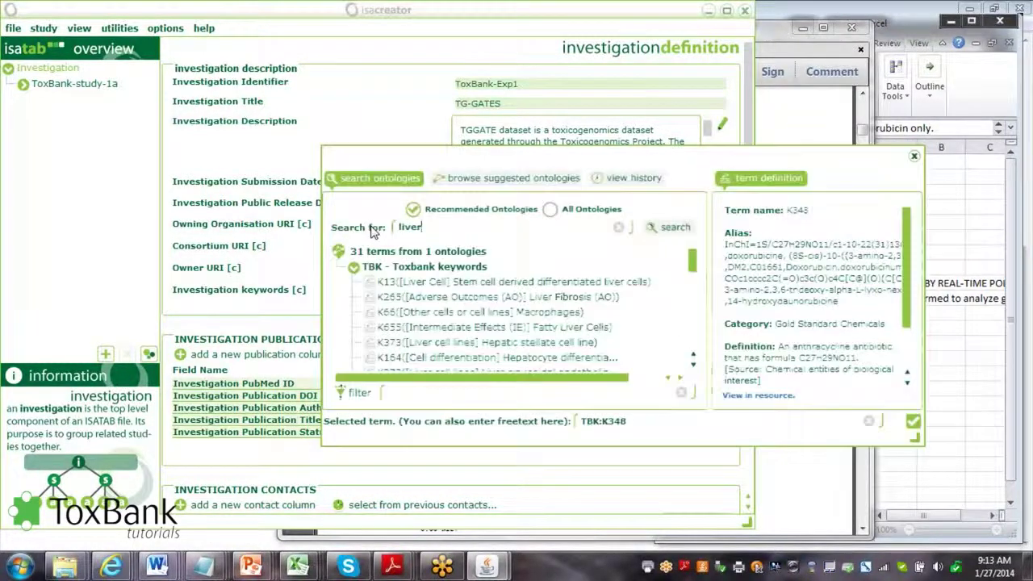
click(563, 299)
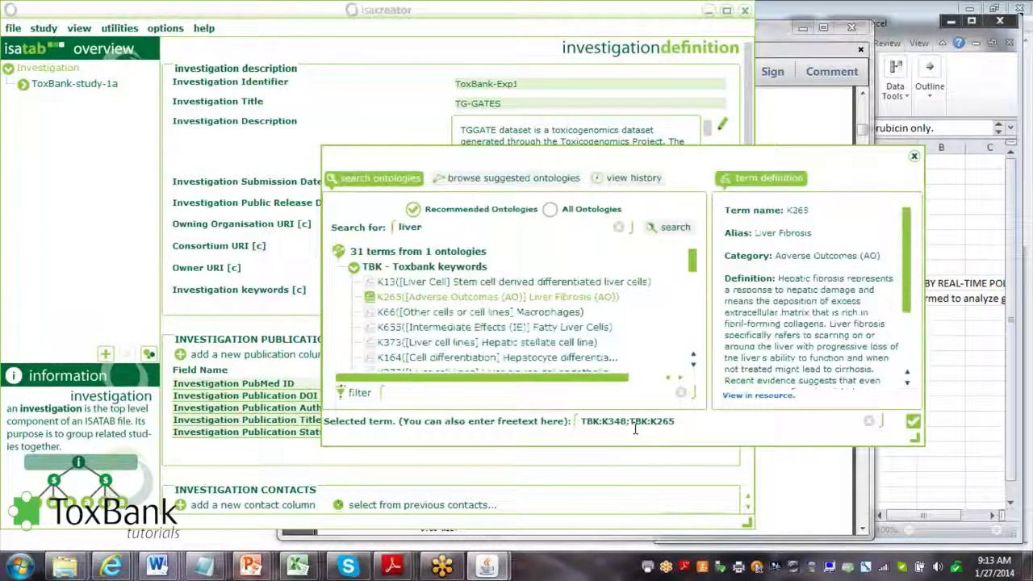
click(912, 421)
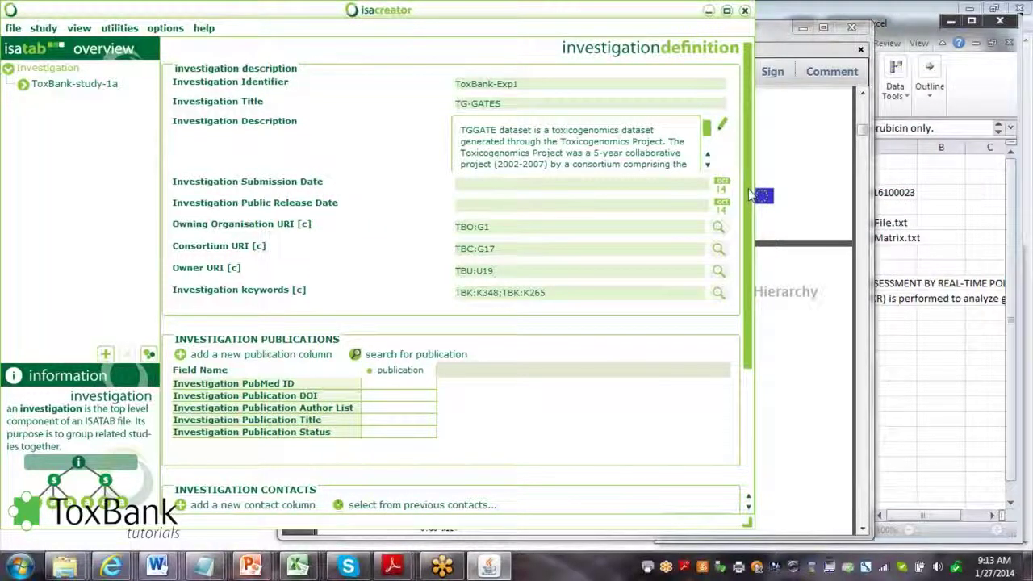
Type the contact person's first name and surname into the first Investigation Contacts column
scroll(749, 196, down, 5)
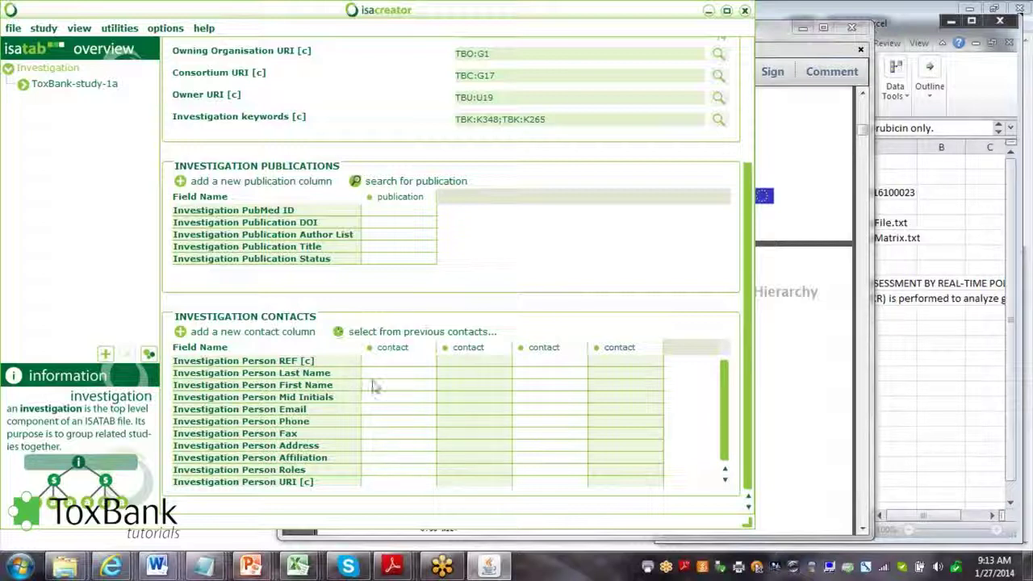
click(379, 385)
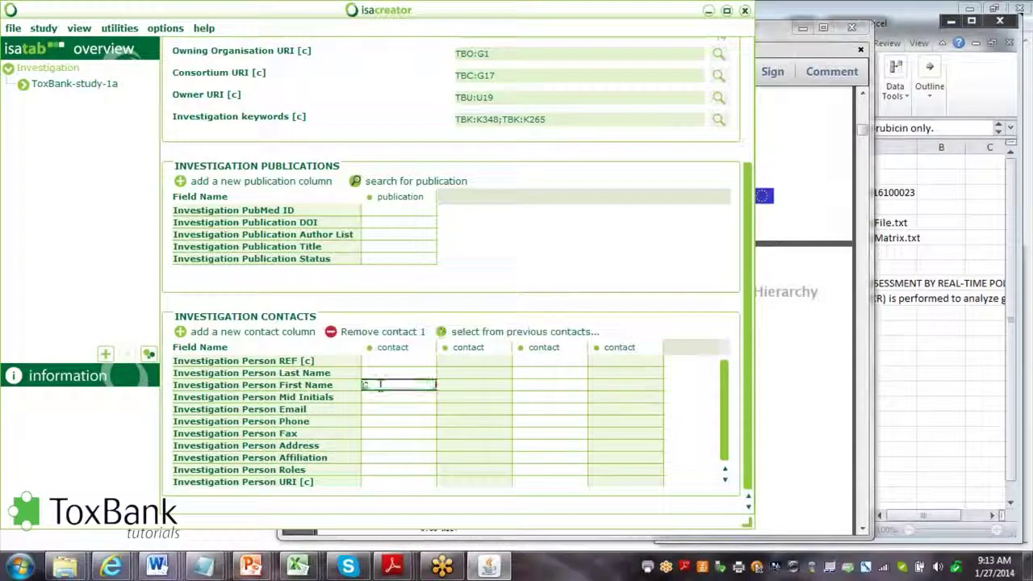
click(382, 373)
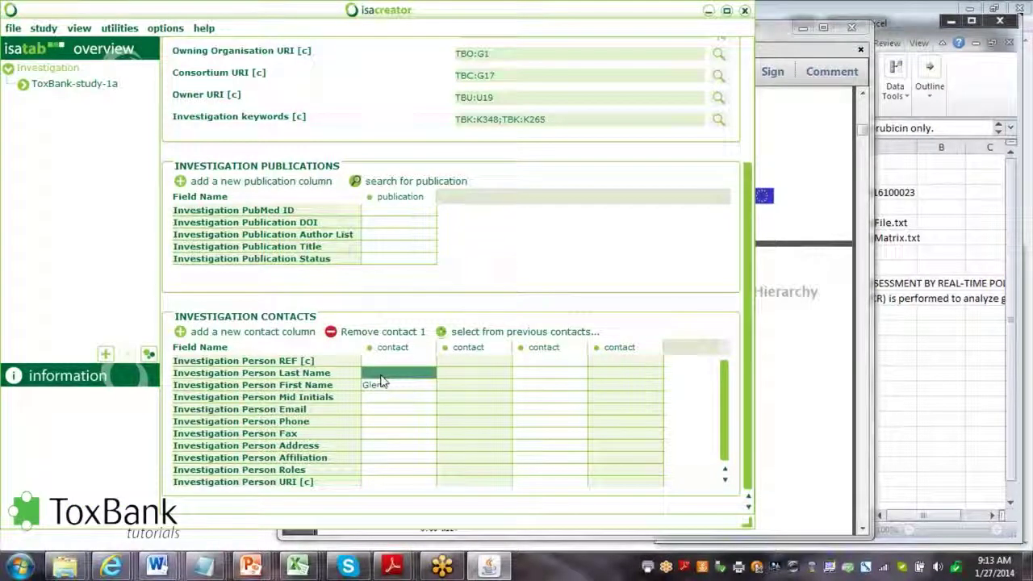
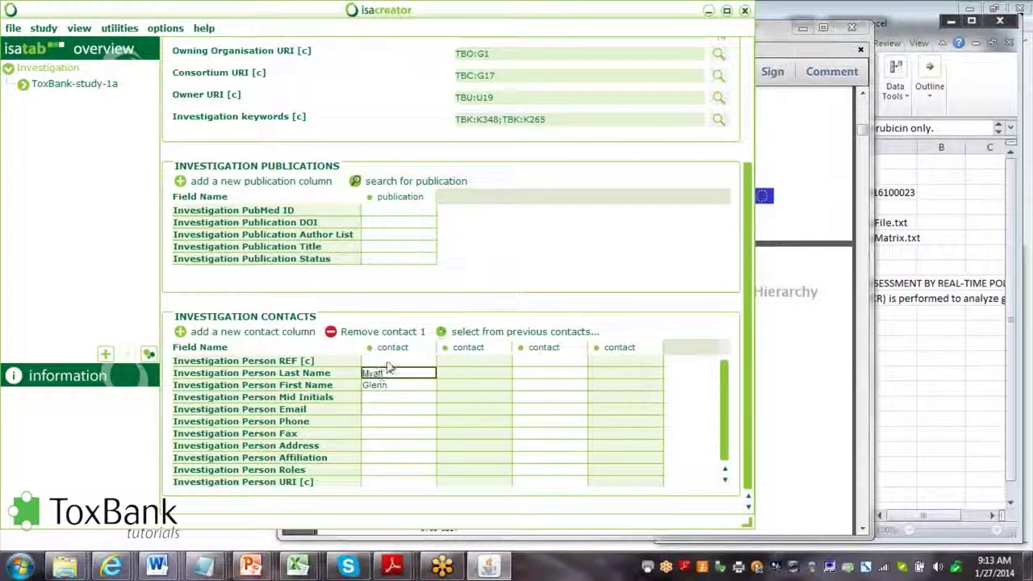
click(388, 360)
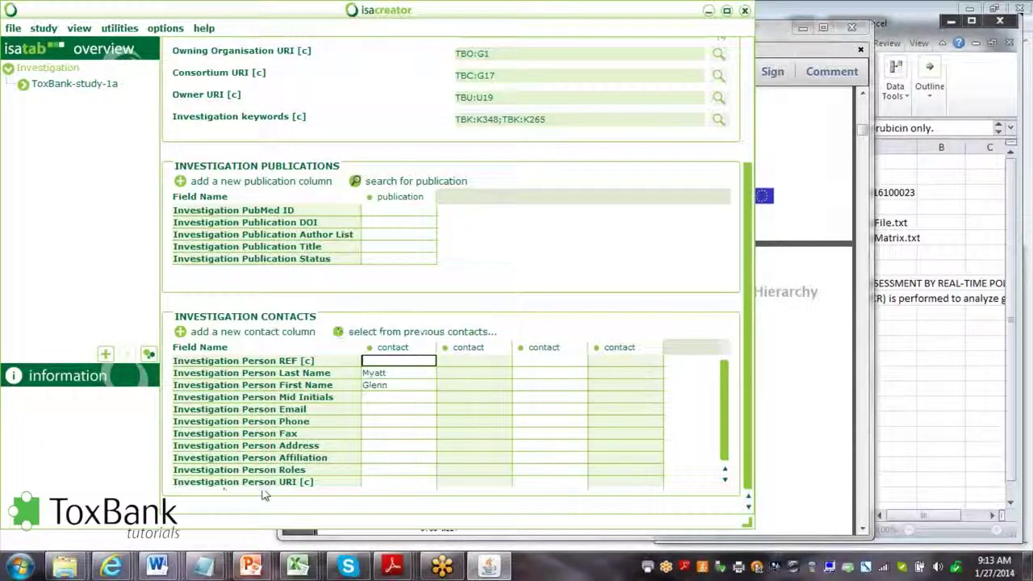
Look up the contact's surname in Toxbank Users and set Investigation Person URI to TBU:U8
double_click(393, 482)
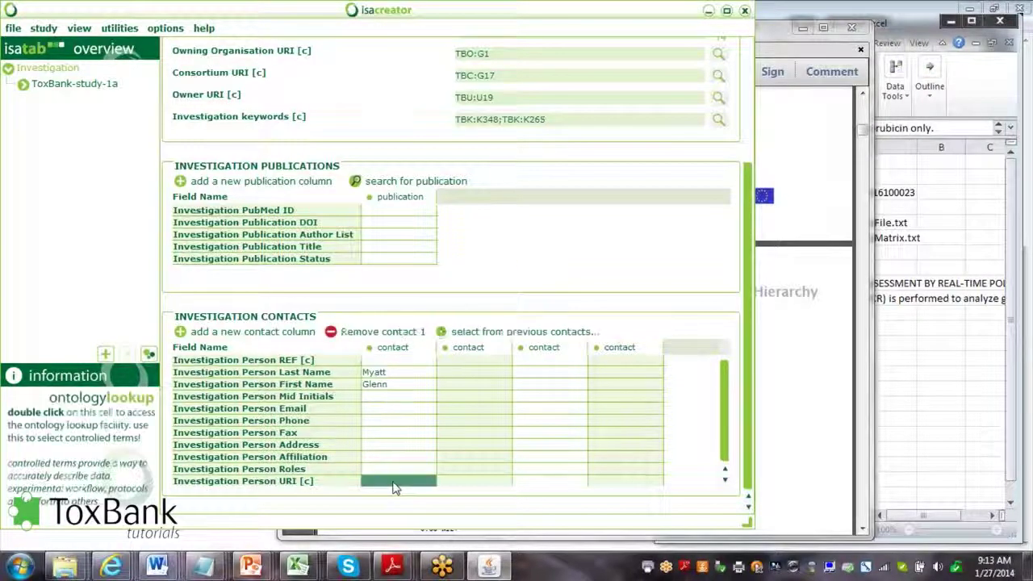
text(Myel)
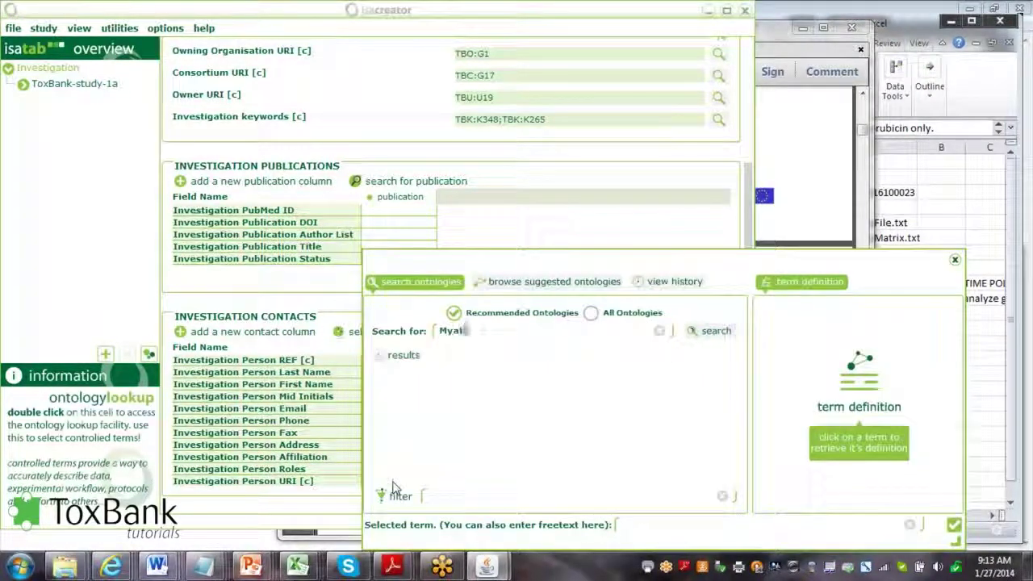
text(i)
key(Return)
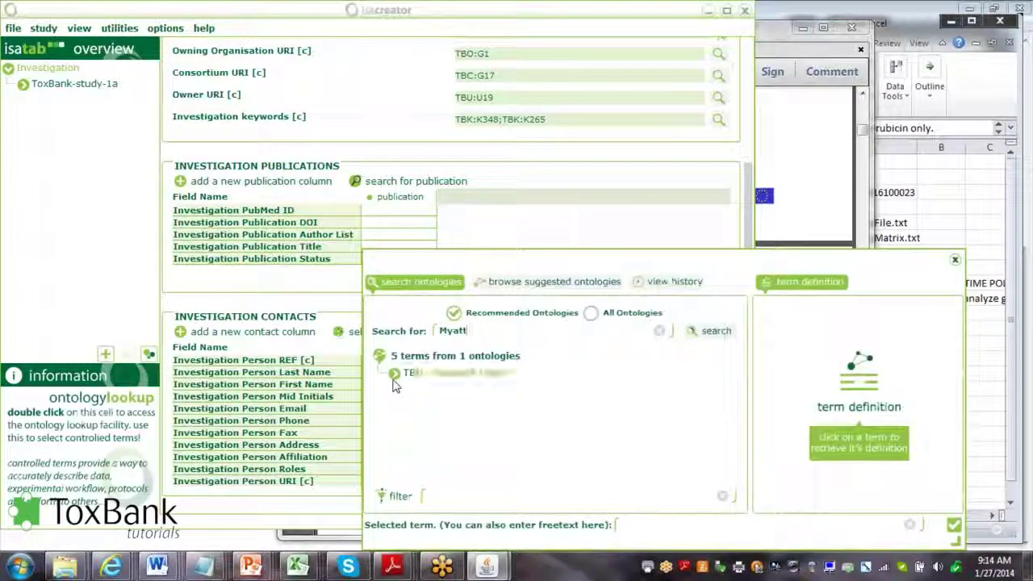
click(394, 375)
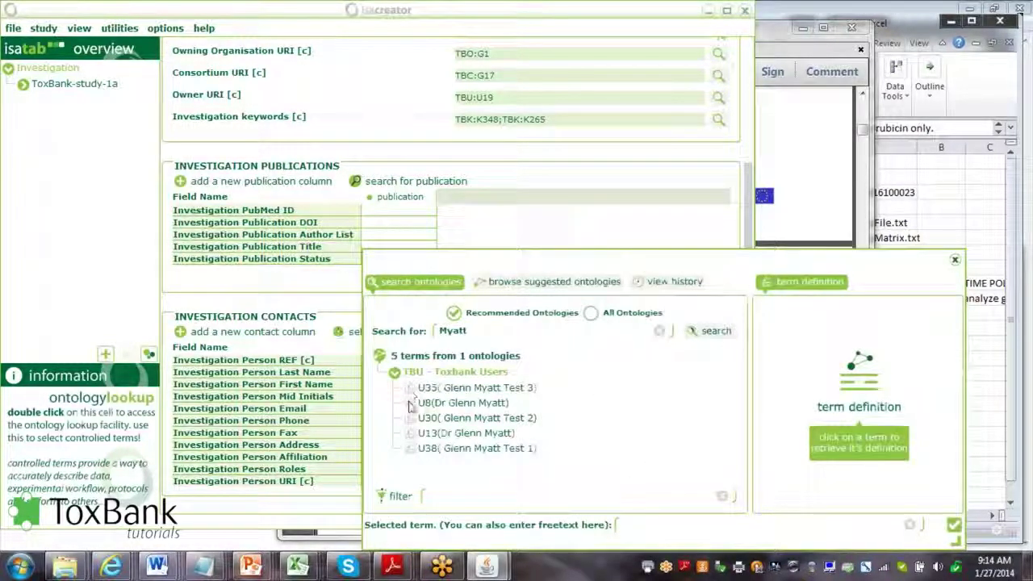
click(409, 406)
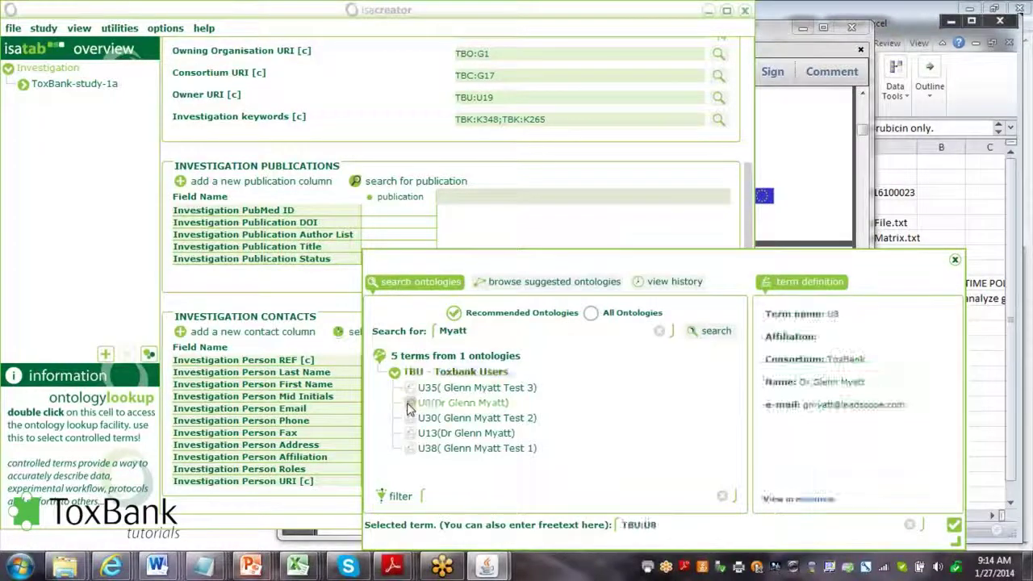
click(953, 526)
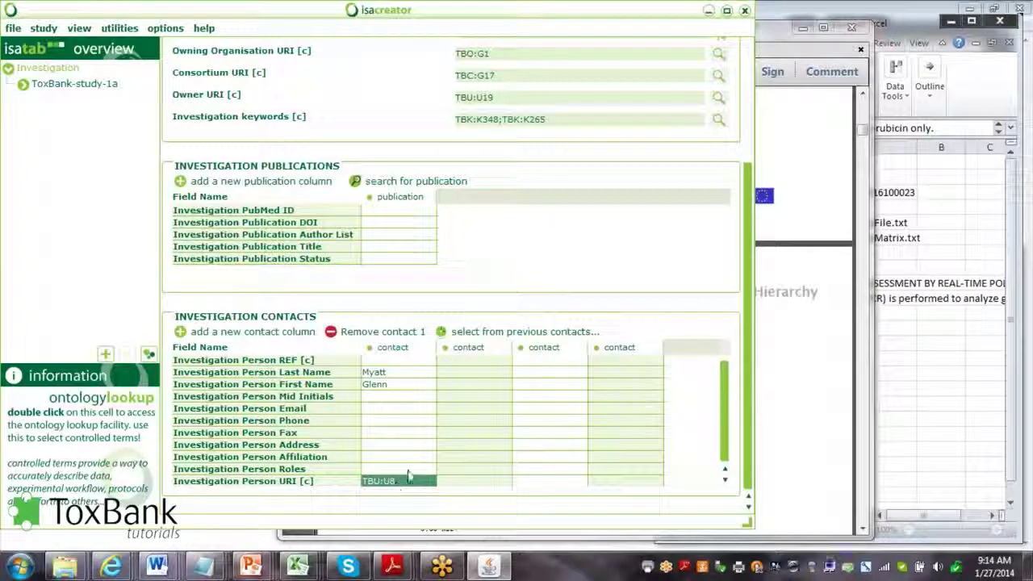
Insert an extra empty contact column, bringing the contacts table to five columns
click(180, 333)
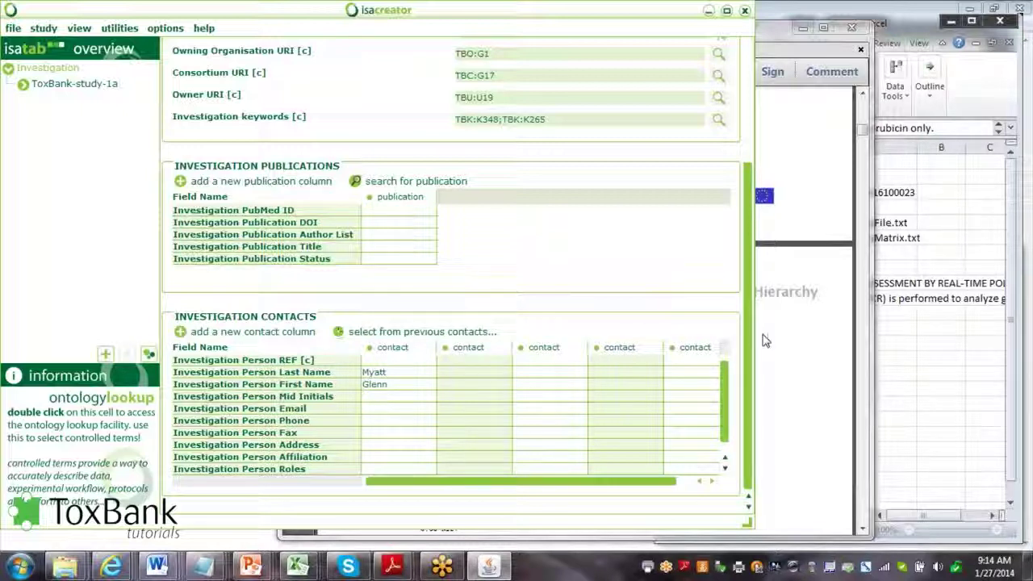
drag(747, 344, 747, 197)
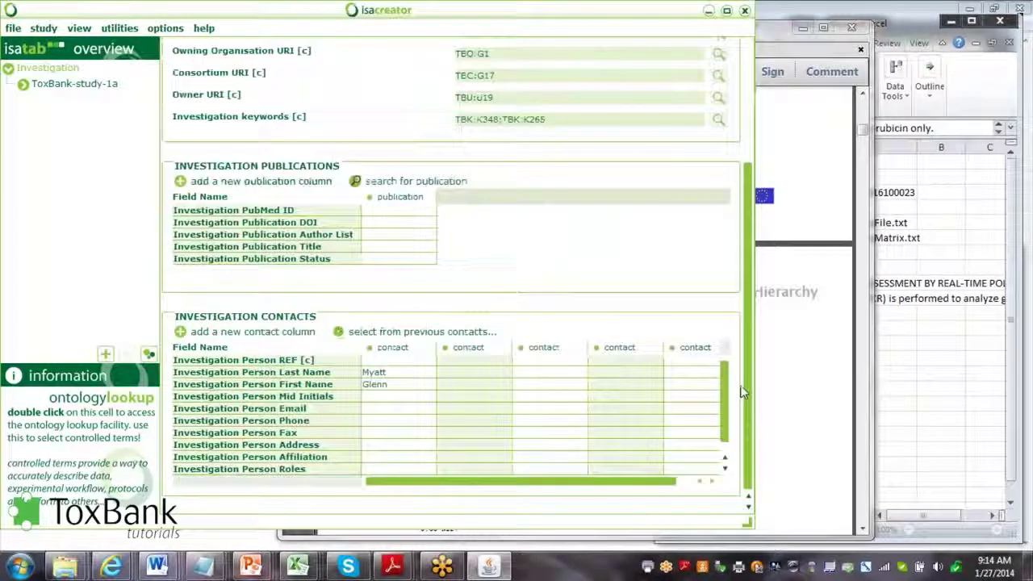